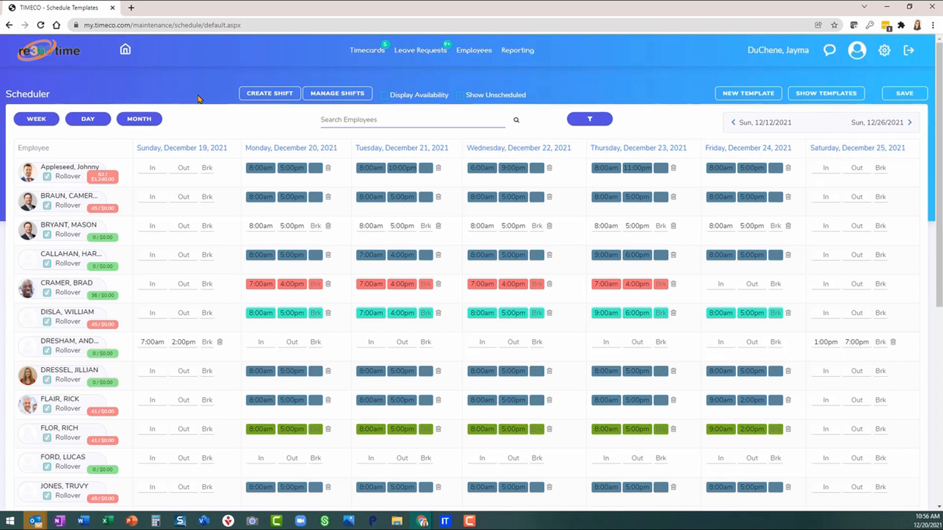
# Step: Include unscheduled employees in the schedule, view the previous week, and advance to the week of December 26, 2021
pyautogui.click(460, 96)
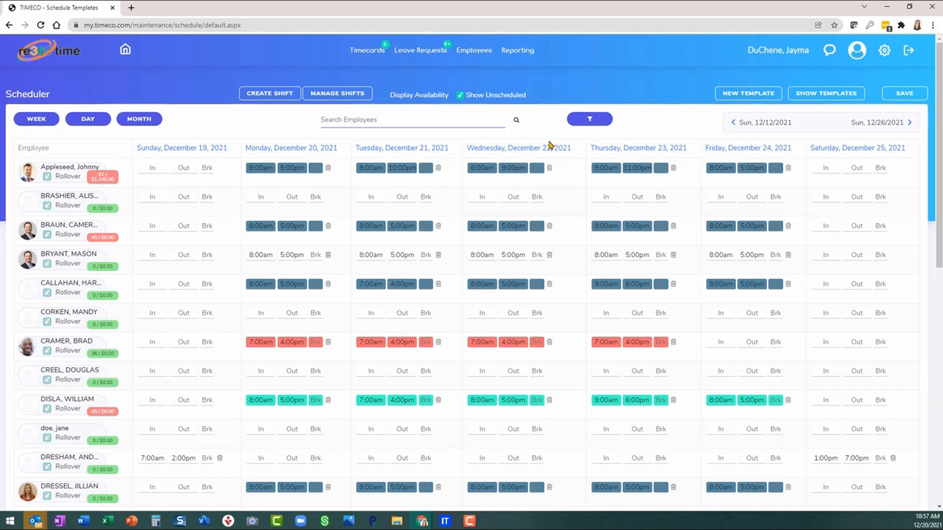
pyautogui.click(749, 127)
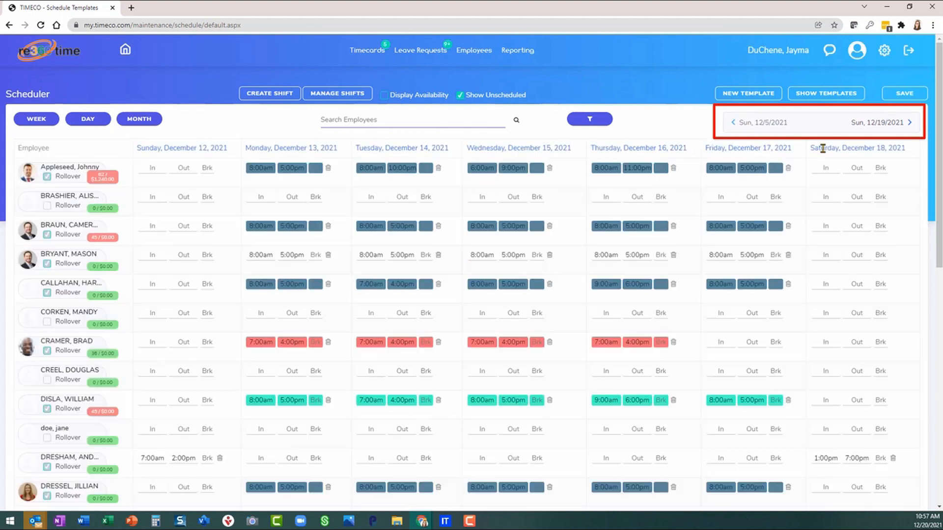
pyautogui.click(897, 124)
pyautogui.click(897, 124)
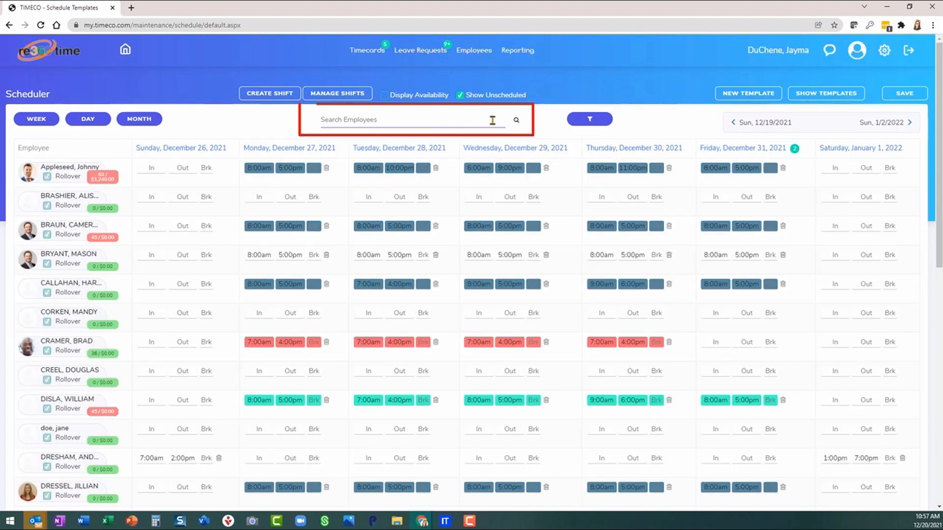
# Step: Filter the weekly schedule to employees with the Hourly status
pyautogui.click(592, 121)
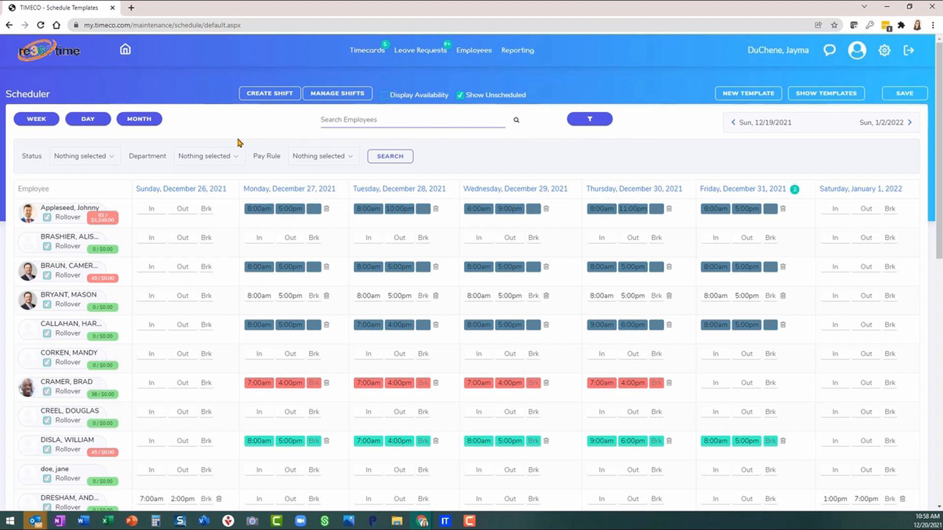
pyautogui.click(112, 156)
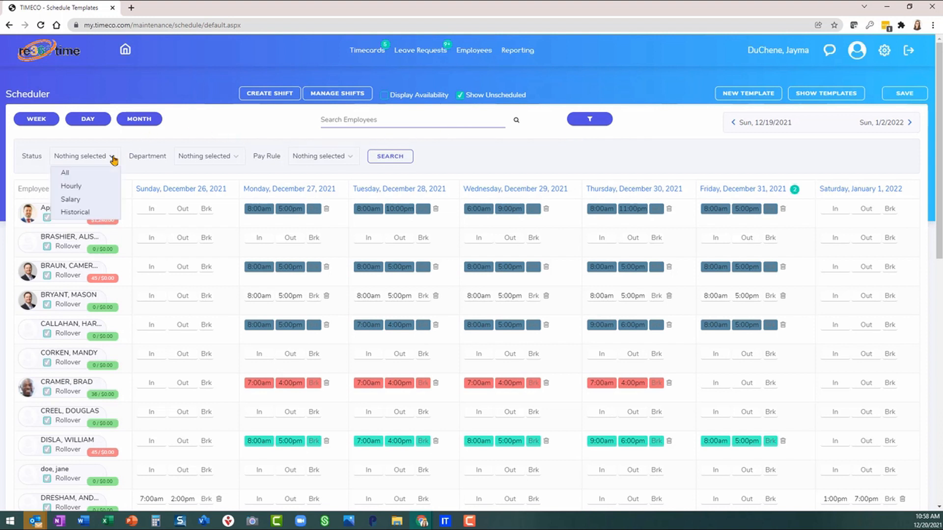
pyautogui.click(70, 191)
pyautogui.click(406, 157)
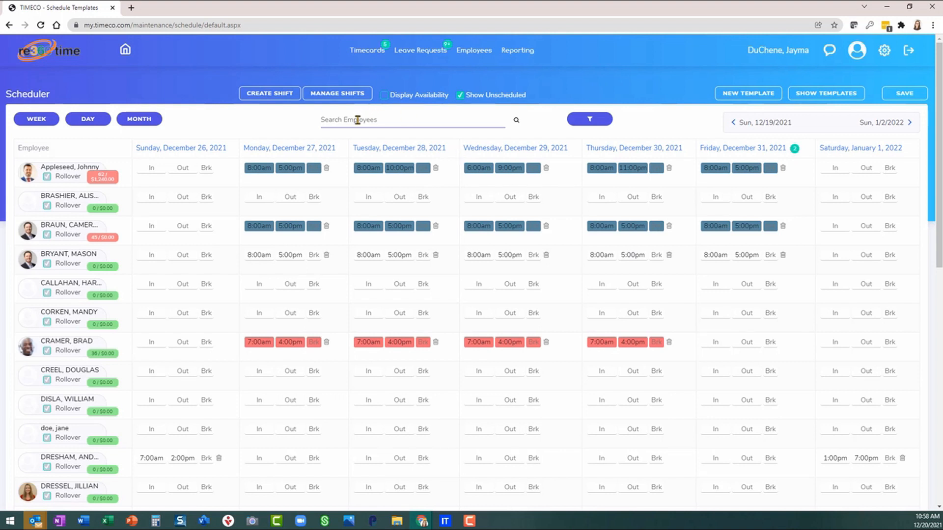
# Step: Search the schedule for one employee by first name, and clear the search to restore the full list
pyautogui.write('Johnny')
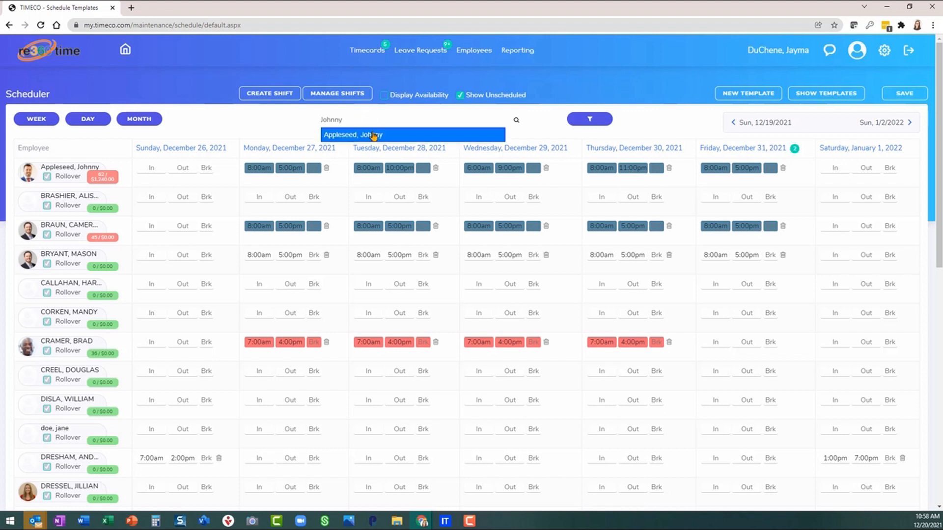
pyautogui.click(373, 135)
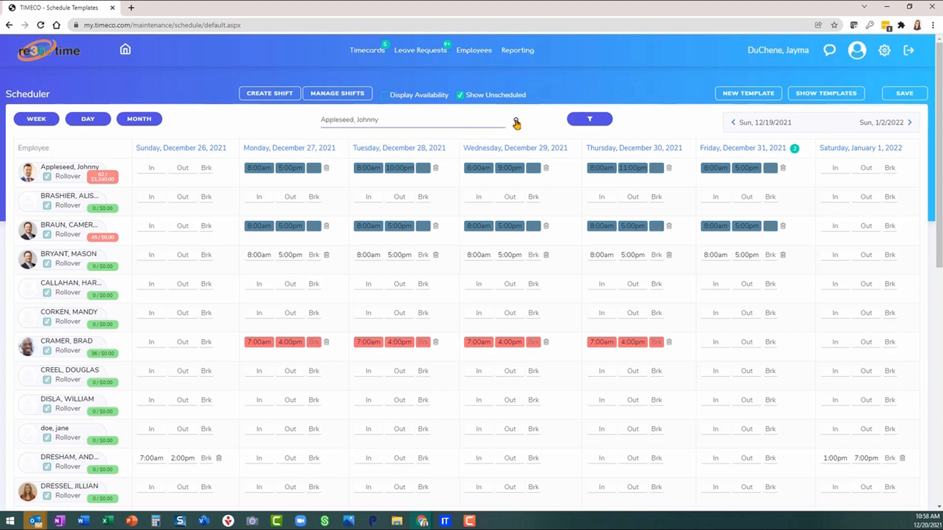
pyautogui.click(516, 123)
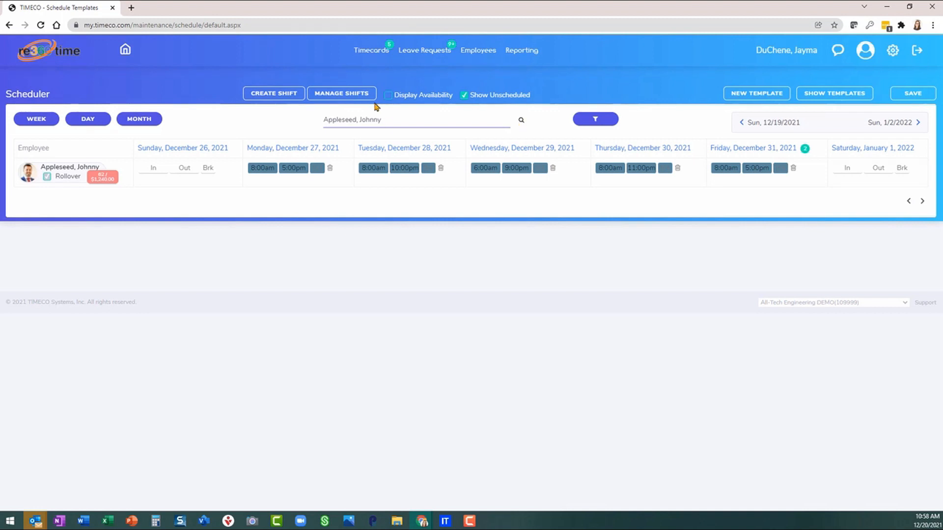
pyautogui.moveTo(387, 120); pyautogui.dragTo(314, 121)
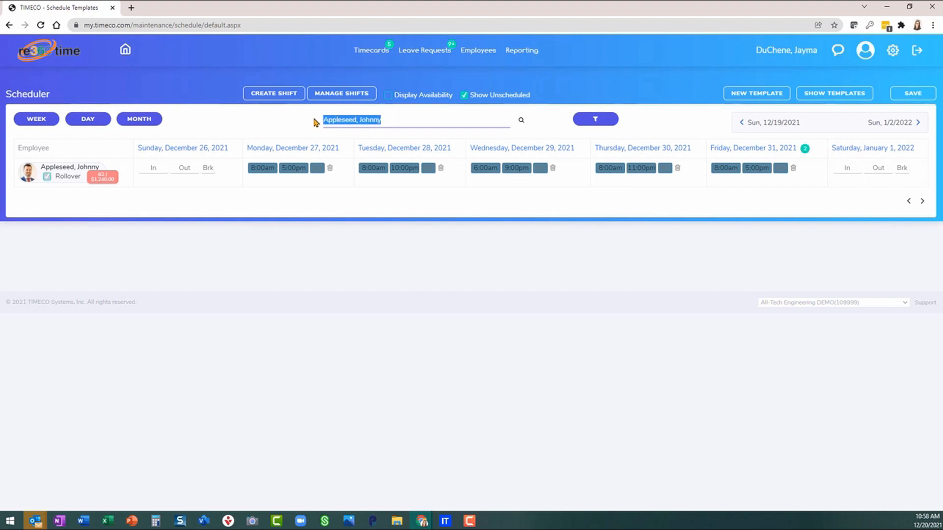
pyautogui.press('BackSpace')
pyautogui.click(523, 123)
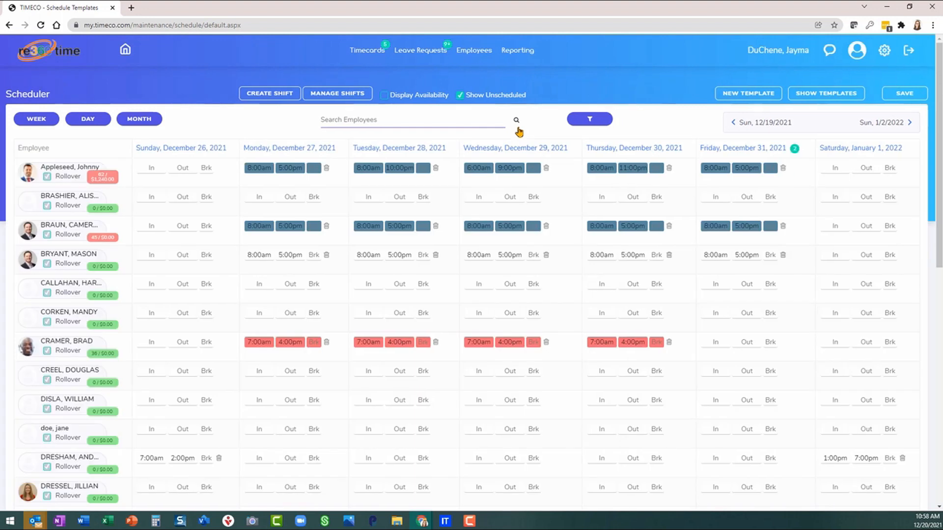
# Step: Reopen the schedule filters and select departments 200 (MANAGEMENT) and 400 (DEVELOPMENT) alongside the Hourly status
pyautogui.click(586, 119)
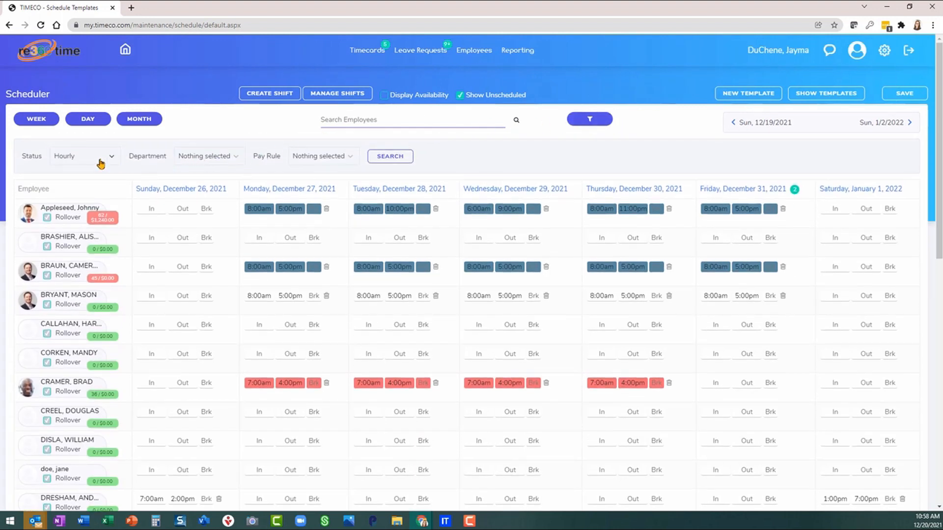
pyautogui.click(235, 157)
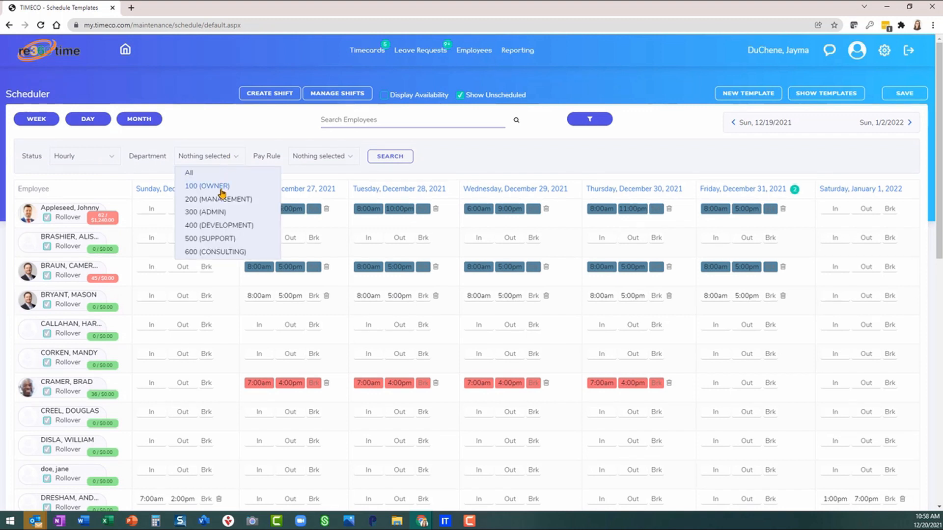
pyautogui.click(73, 159)
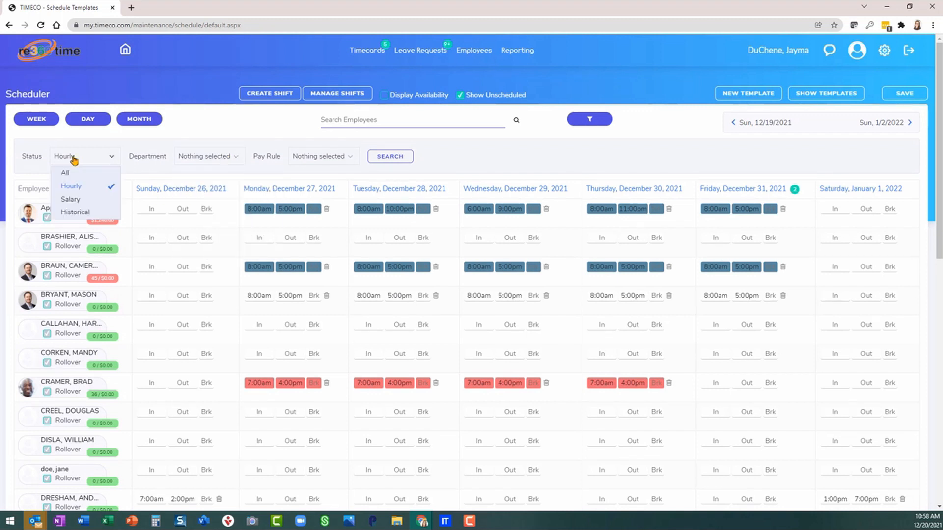
pyautogui.click(84, 187)
pyautogui.click(87, 188)
pyautogui.click(196, 157)
pyautogui.click(206, 199)
pyautogui.click(212, 226)
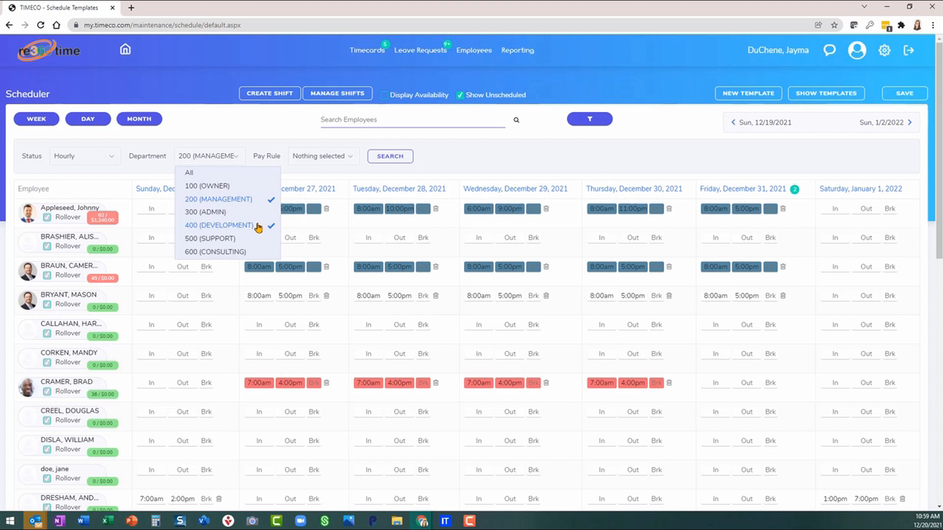
# Step: Set the Department filter to All only, check the Pay Rule options, and run the filtered search
pyautogui.click(195, 175)
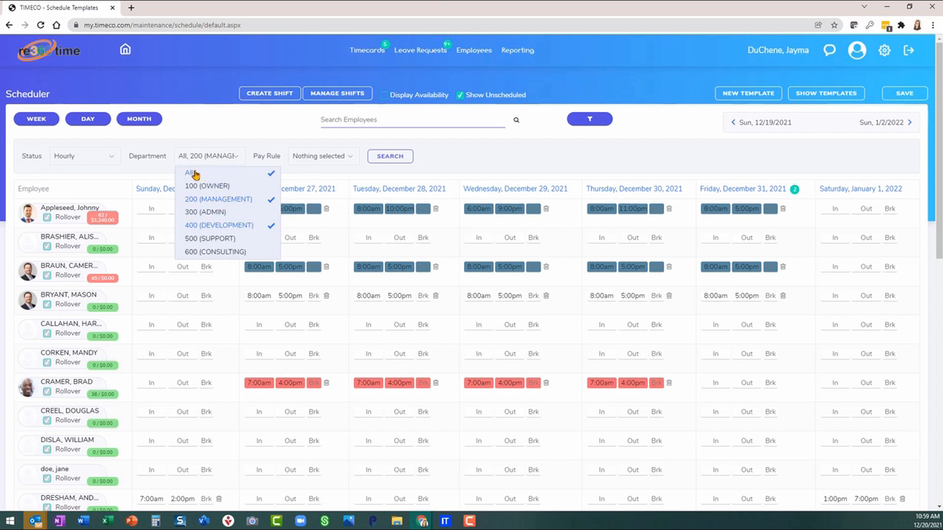
pyautogui.click(221, 201)
pyautogui.click(226, 226)
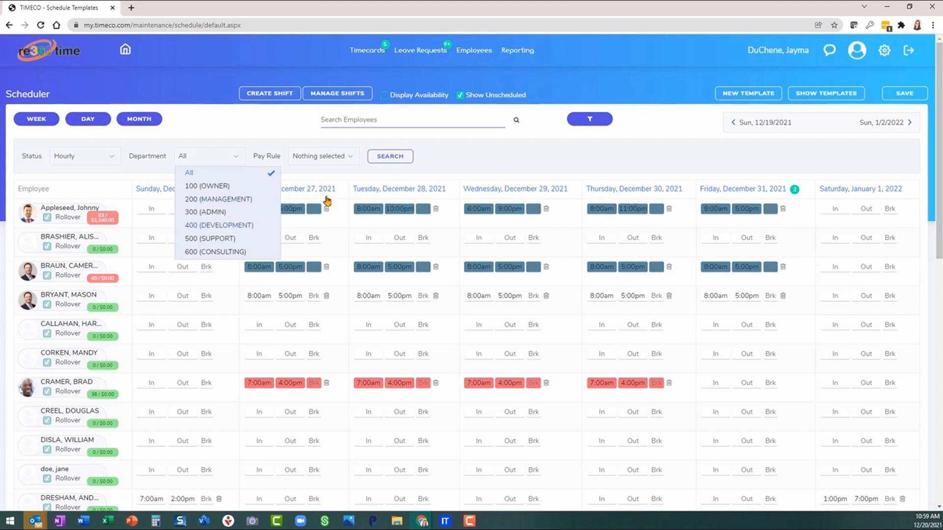
pyautogui.click(319, 160)
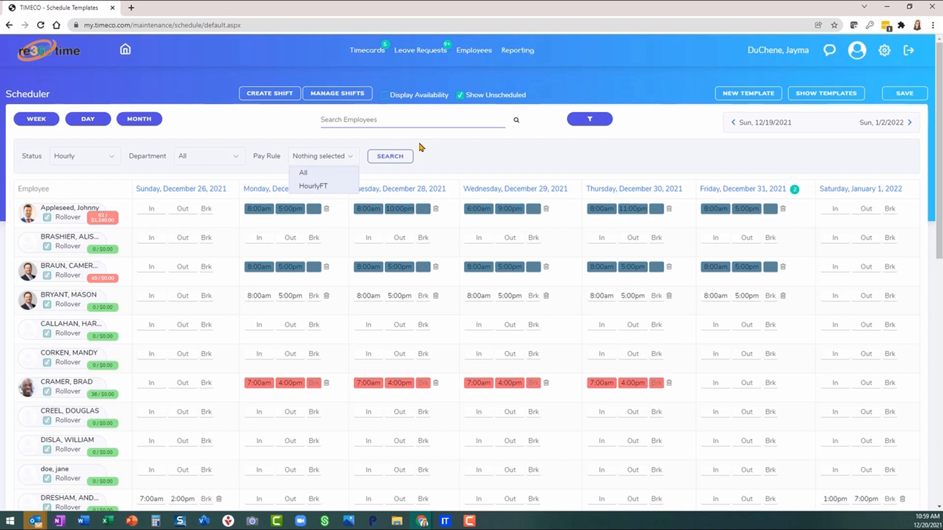
pyautogui.click(327, 158)
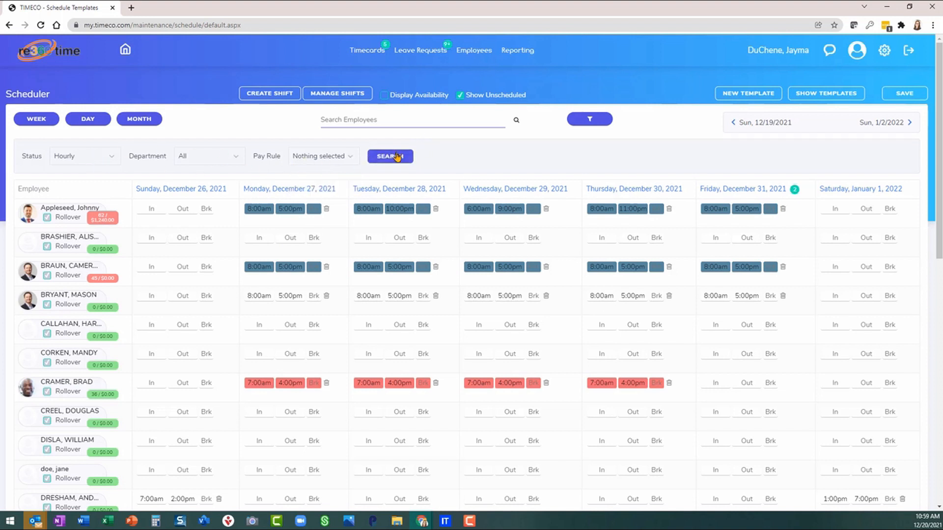
pyautogui.click(397, 158)
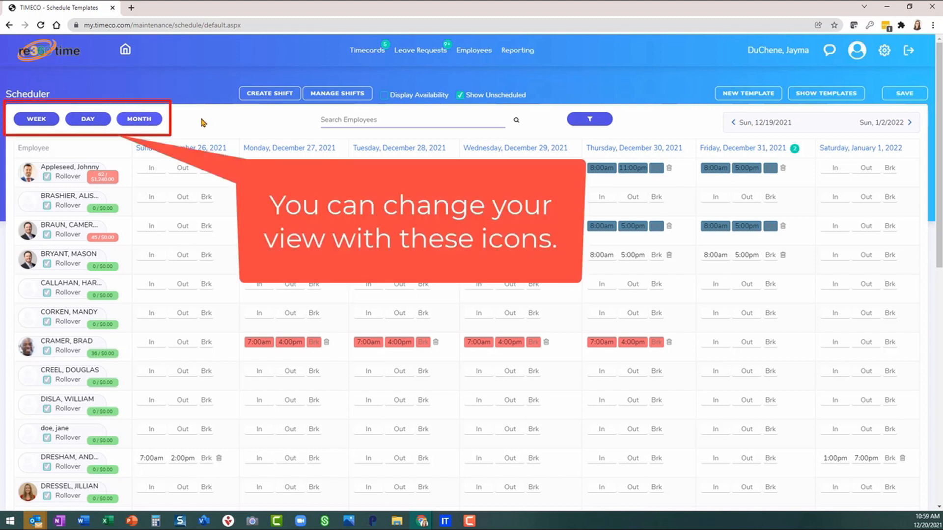
# Step: Switch the schedule to the day view and move ahead to Tuesday, December 21, 2021
pyautogui.click(88, 119)
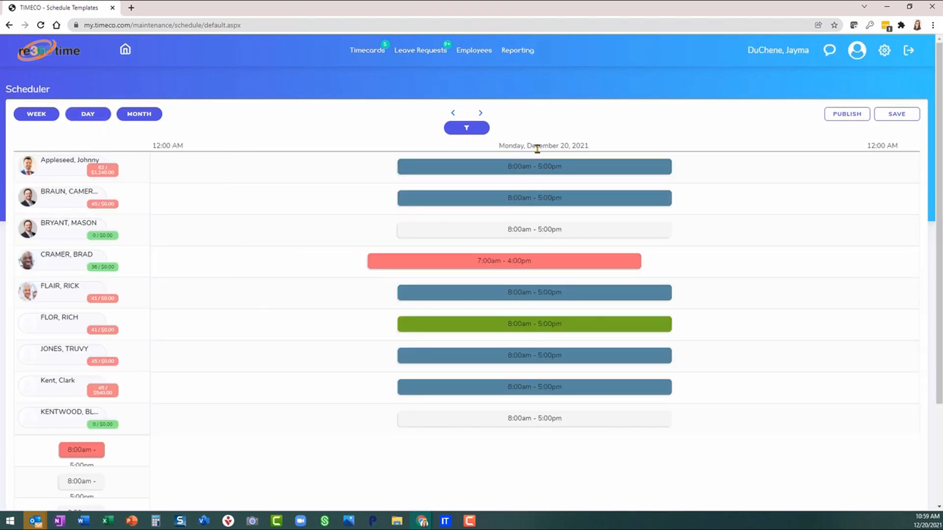
pyautogui.click(481, 113)
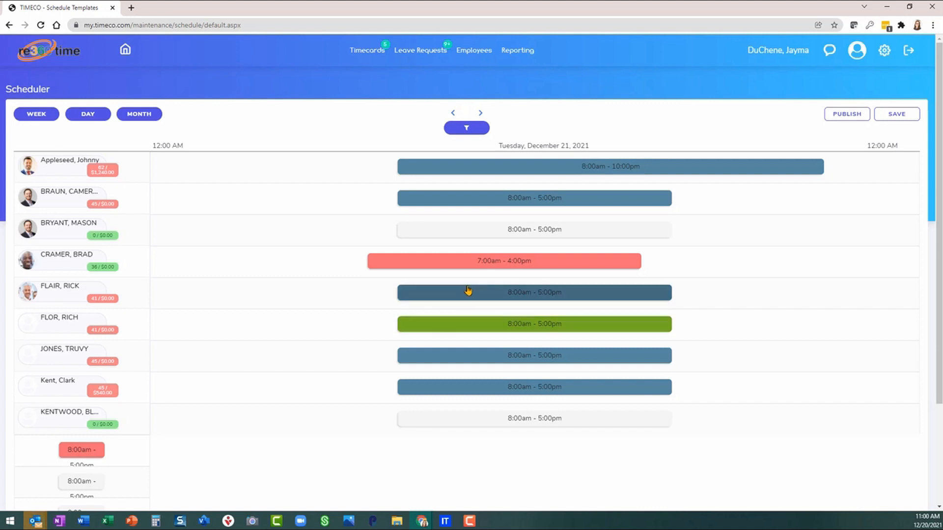
# Step: Open the labor level segments setup and examine the colors assigned to the departments
pyautogui.click(884, 51)
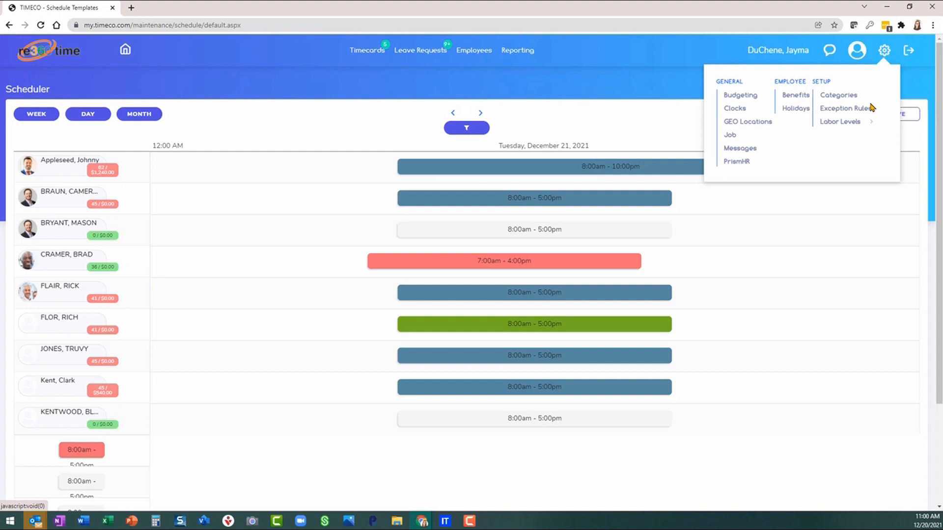
pyautogui.click(851, 124)
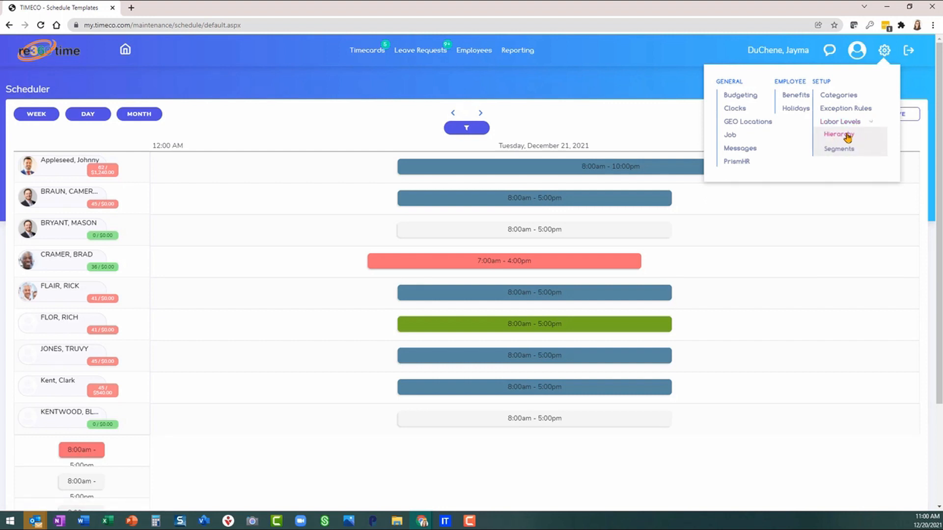
pyautogui.click(838, 136)
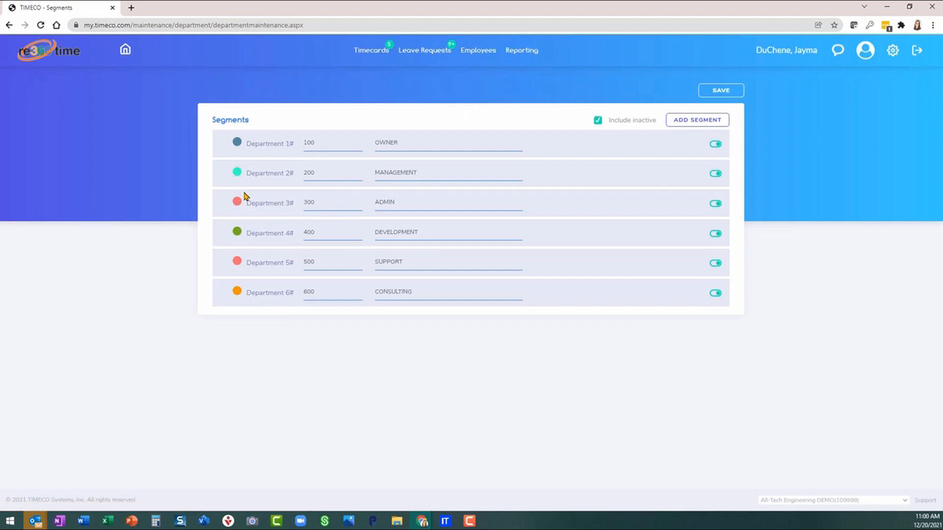
pyautogui.click(237, 202)
pyautogui.moveTo(241, 233)
pyautogui.mouseDown()
pyautogui.moveTo(235, 257)
pyautogui.moveTo(255, 245)
pyautogui.mouseUp()
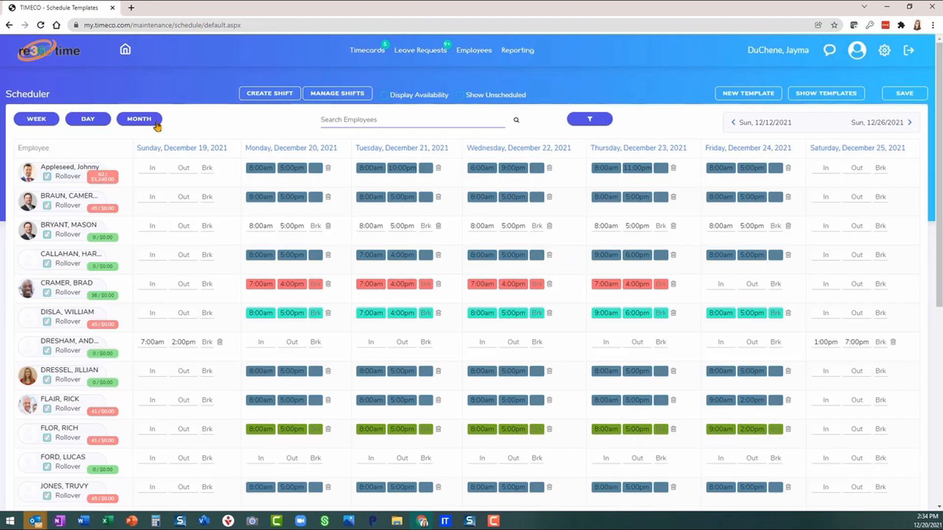
# Step: In the month view, open the employees scheduled for December 23, 2021 and add another employee found by name
pyautogui.click(145, 121)
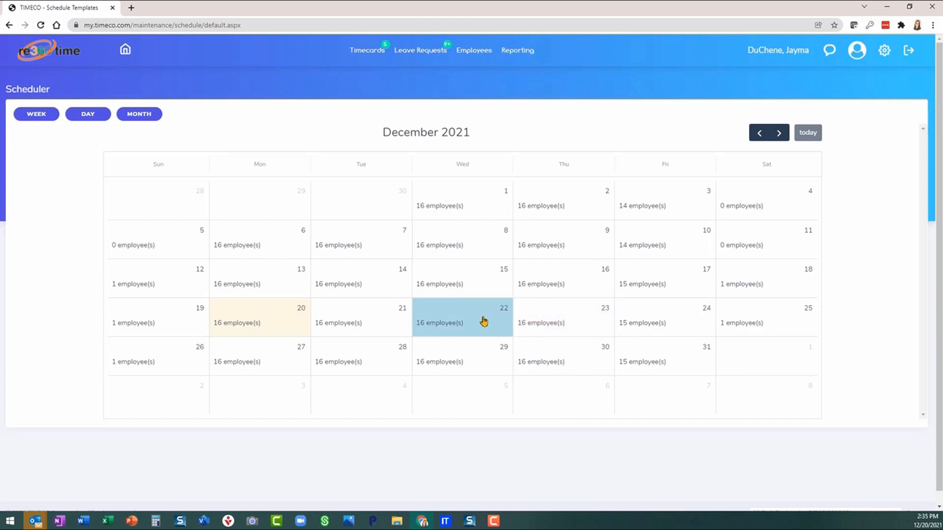
pyautogui.click(521, 307)
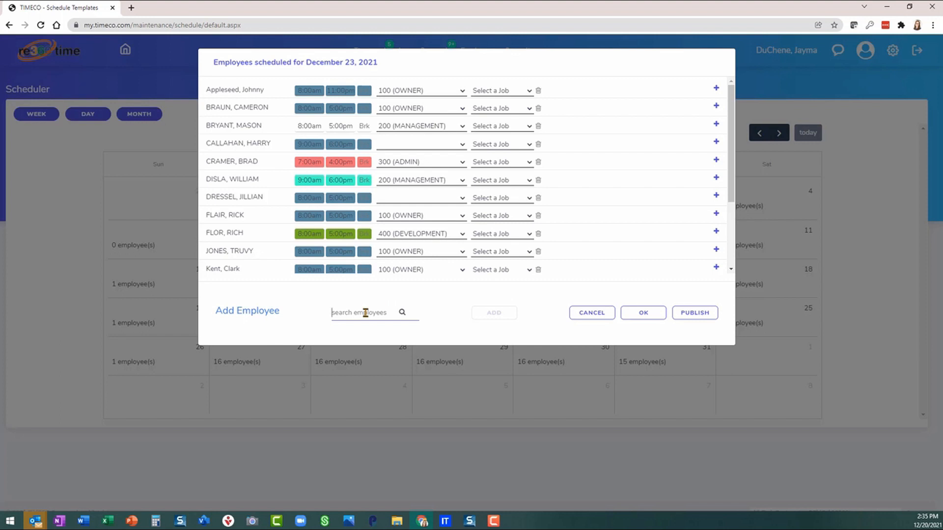
pyautogui.click(383, 313)
pyautogui.write('joh')
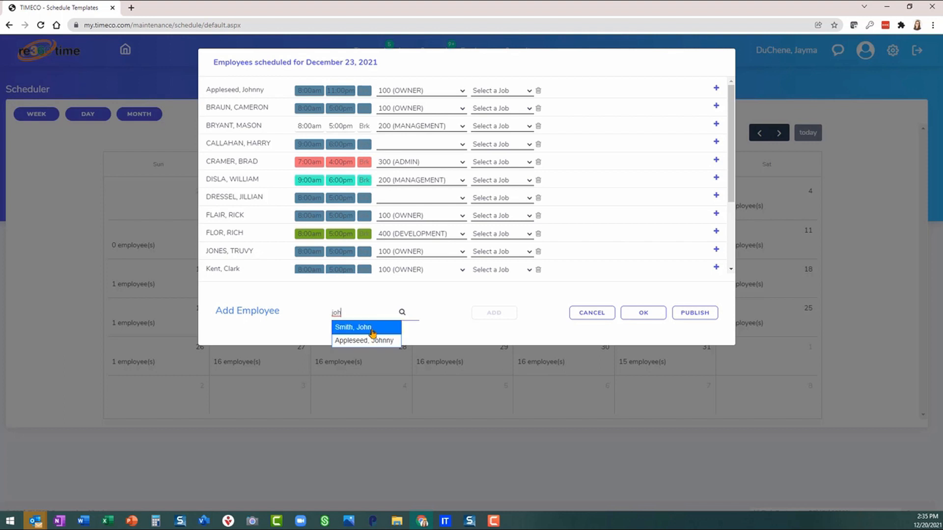
pyautogui.click(372, 329)
pyautogui.click(486, 314)
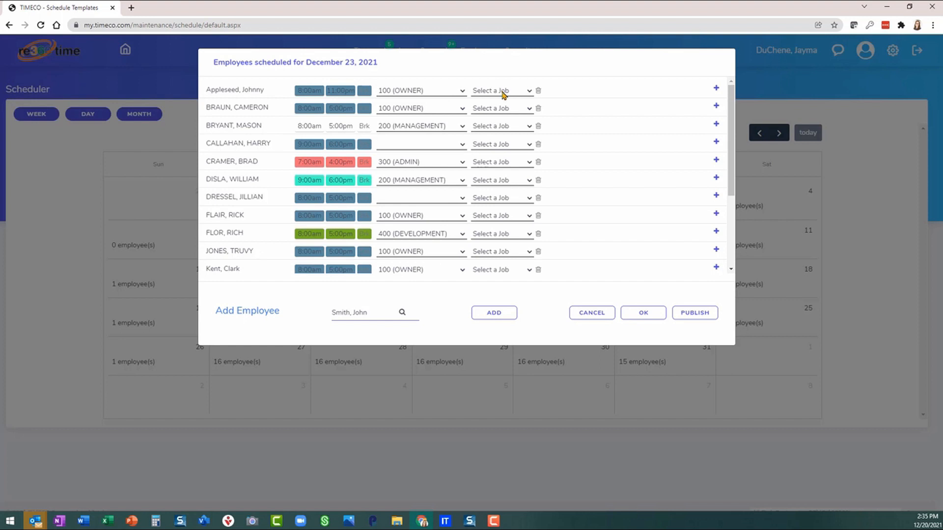
# Step: Check the job options available for the employee in department 400 (DEVELOPMENT) without assigning one
pyautogui.click(512, 234)
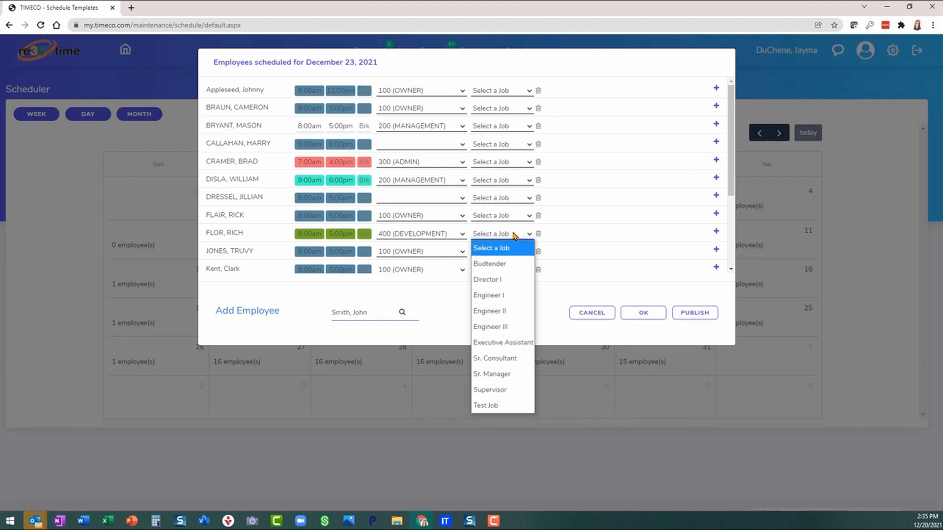
pyautogui.click(613, 296)
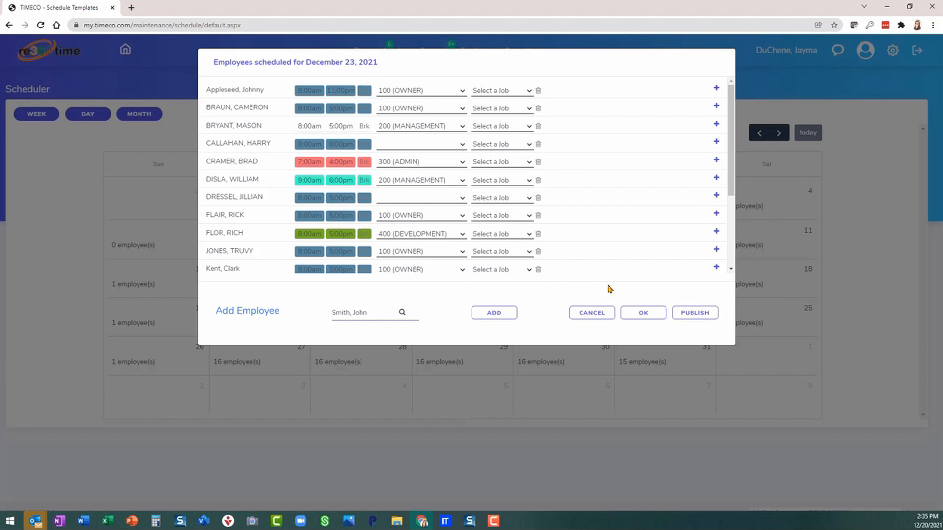
# Step: Remove the December 23 shift of the seventh listed employee and add a second shift row for the sixth listed employee
pyautogui.click(539, 198)
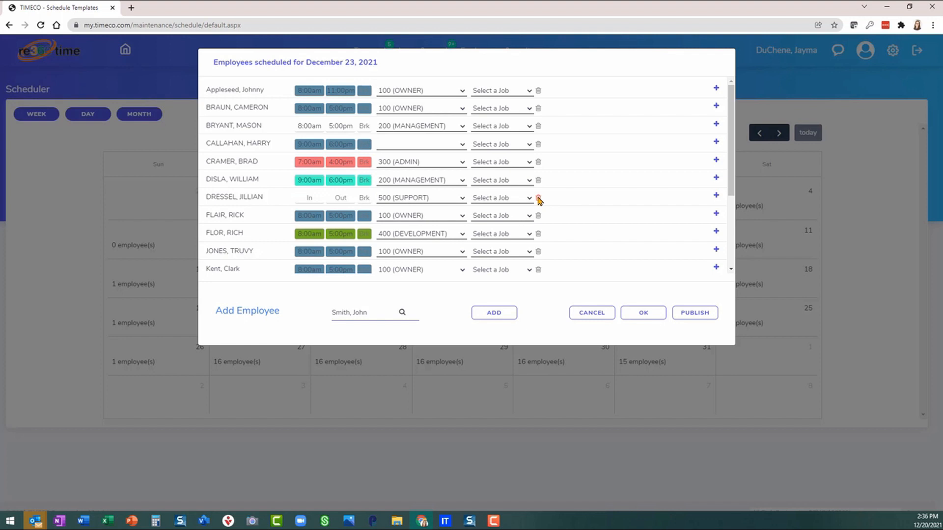
pyautogui.click(716, 177)
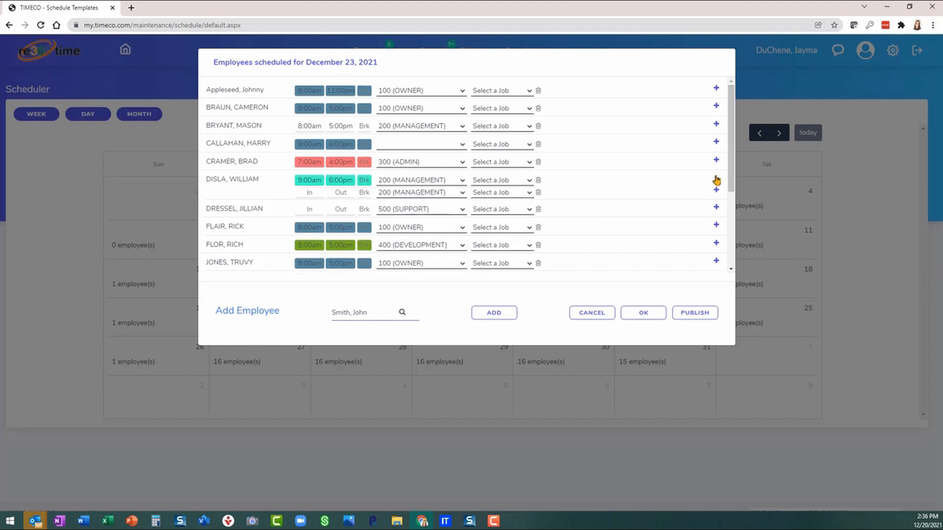
# Step: Check the department and job options available for the sixth listed employee's added shift row without assigning any
pyautogui.click(458, 194)
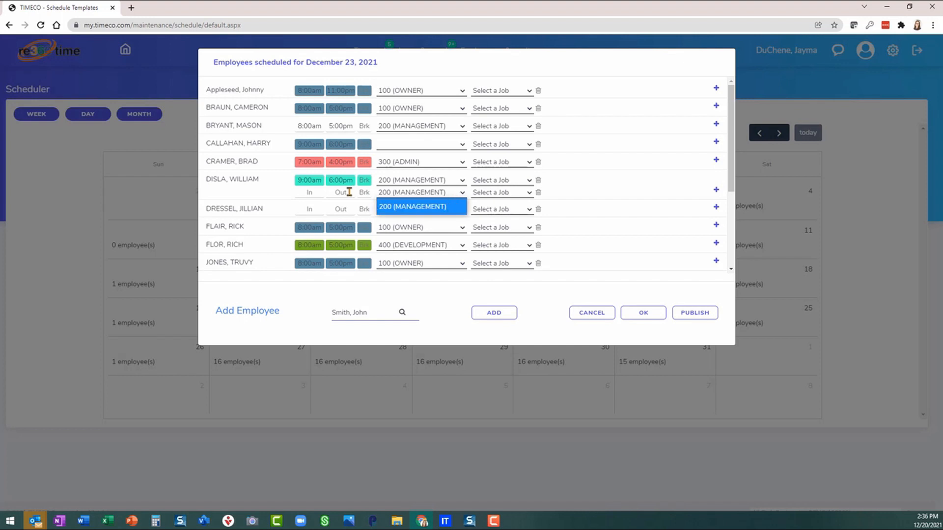
pyautogui.click(350, 192)
pyautogui.click(489, 197)
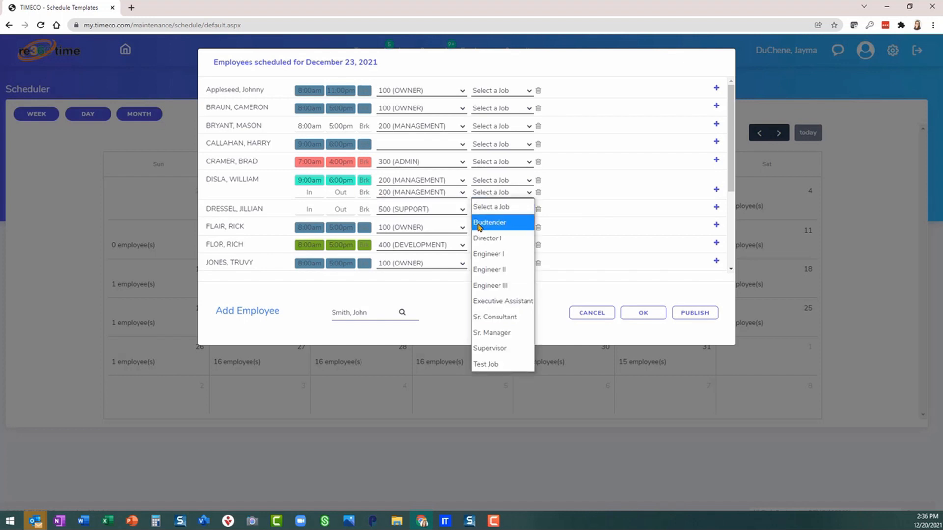
pyautogui.click(445, 196)
pyautogui.click(444, 196)
pyautogui.click(540, 293)
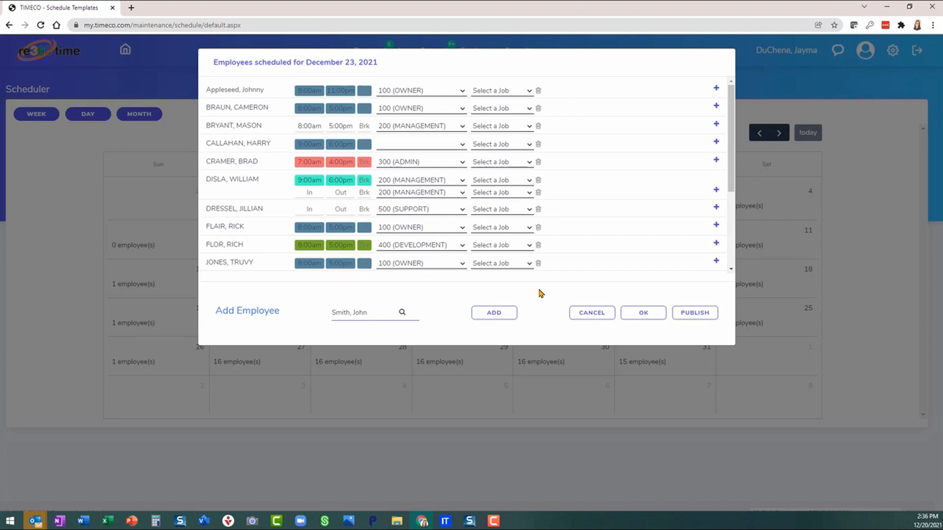
# Step: Accept the list of employees scheduled for December 23, 2021 and publish that day's schedule
pyautogui.click(646, 313)
pyautogui.click(647, 313)
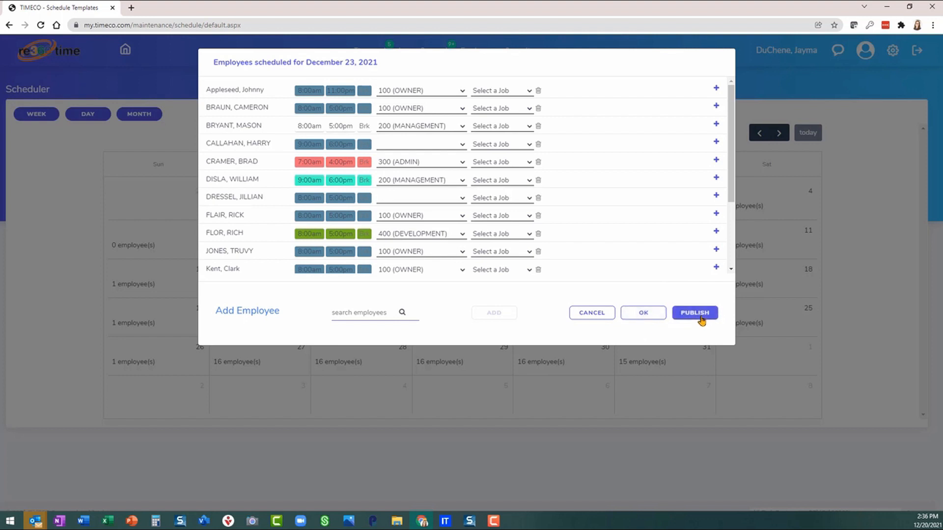
pyautogui.click(645, 315)
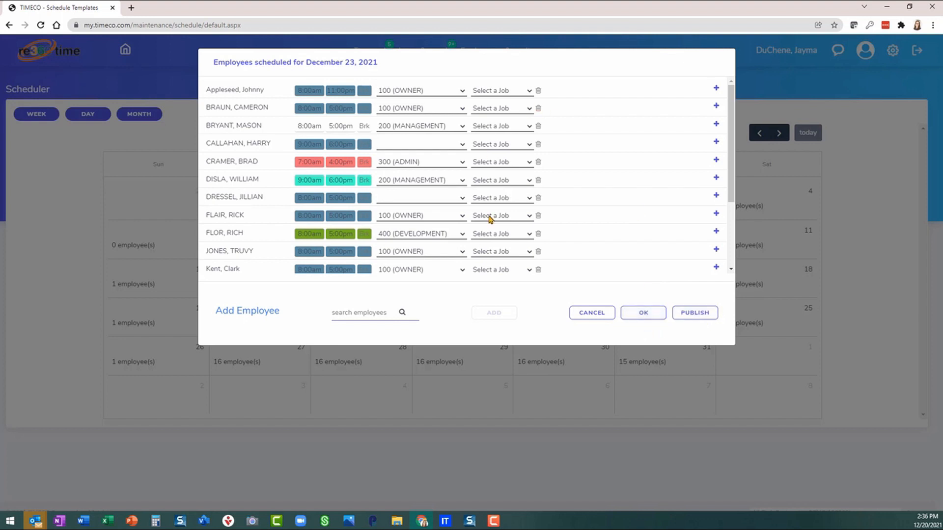
pyautogui.click(706, 316)
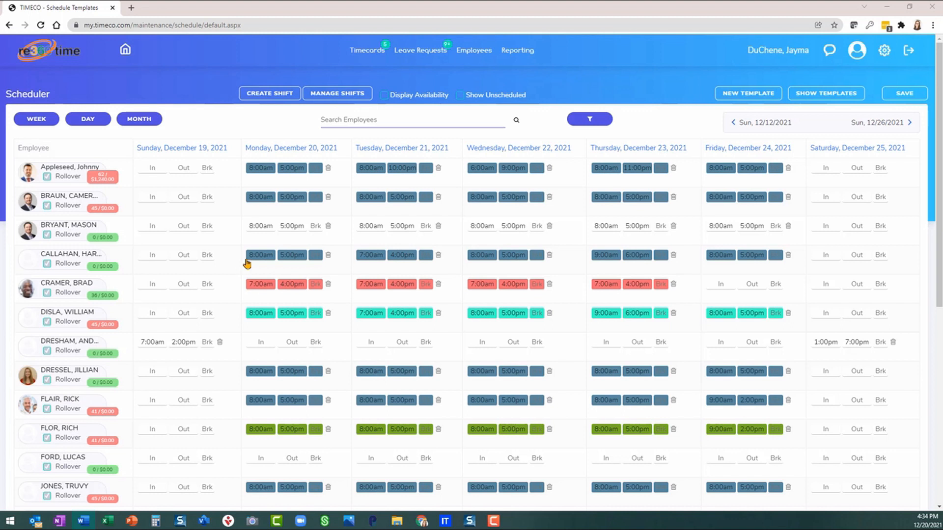
# Step: Set the second listed employee's Monday, December 20 shift to 7:30AM–5:30pm and check the rollover update options without applying any
pyautogui.click(258, 197)
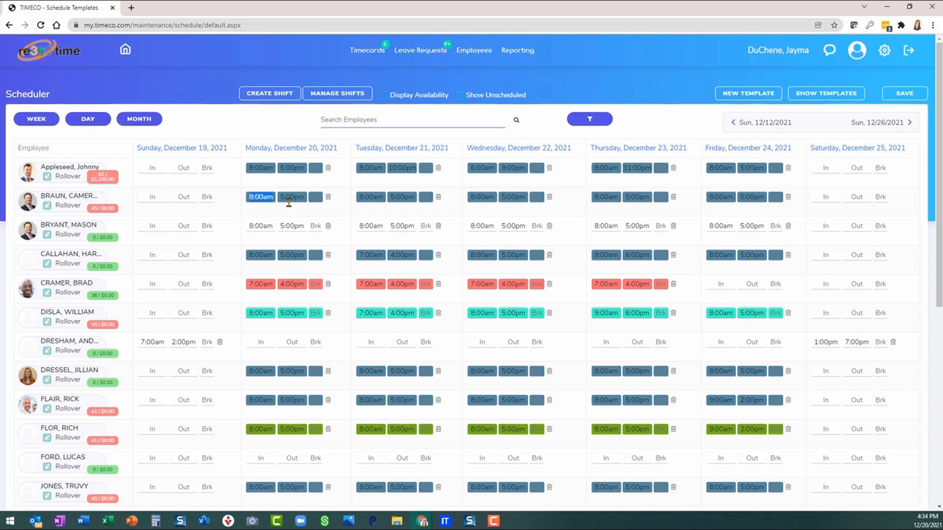
pyautogui.write('7:30AM')
pyautogui.click(290, 197)
pyautogui.write('5:30pm')
pyautogui.click(47, 205)
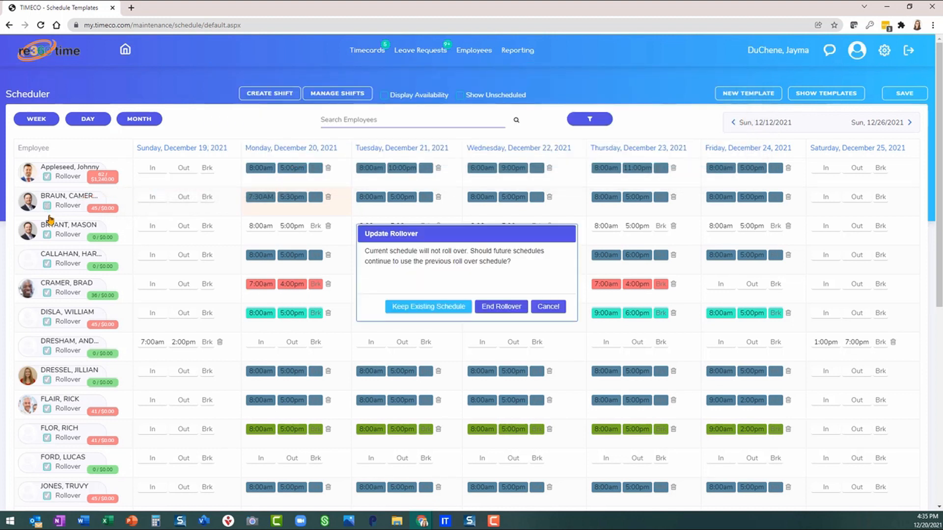
pyautogui.click(548, 308)
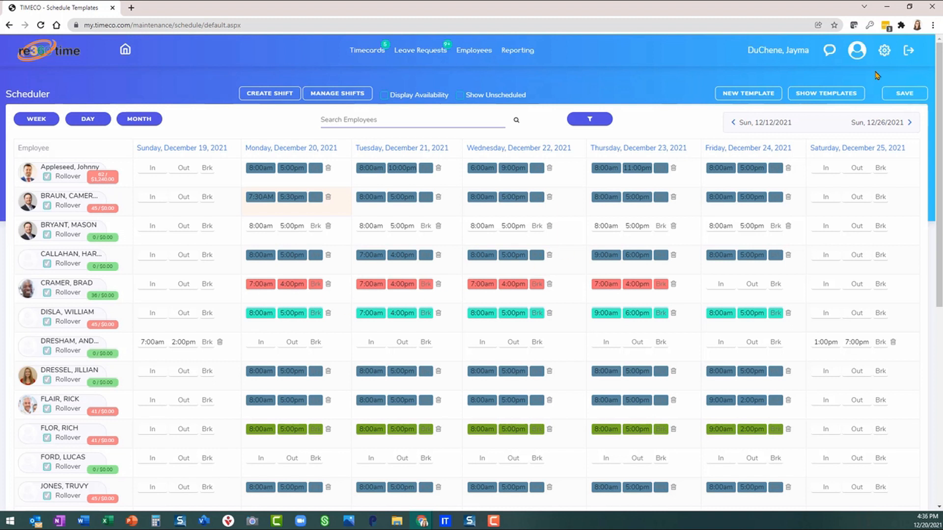
# Step: In the labor level segments setup, change the color of Department 6 (CONSULTING) to #5E4C31 and save the segments
pyautogui.click(883, 53)
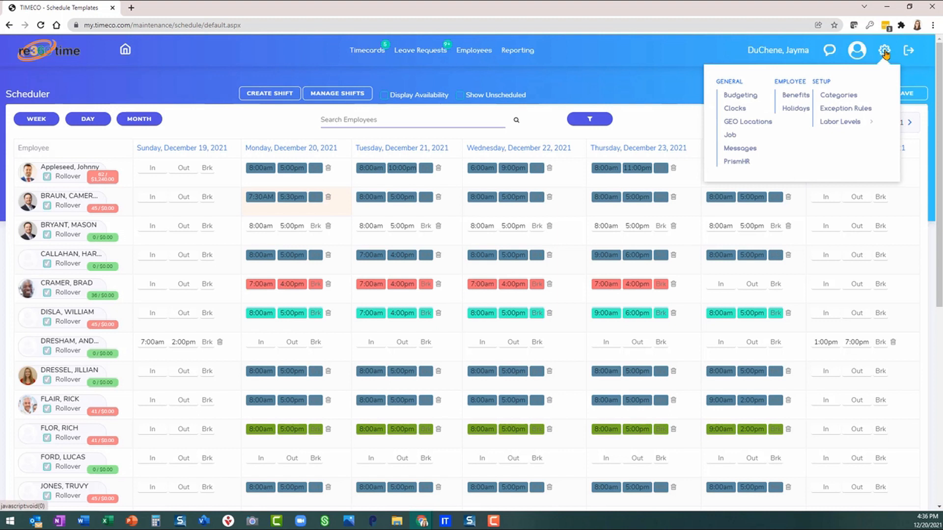
pyautogui.click(841, 123)
pyautogui.click(839, 136)
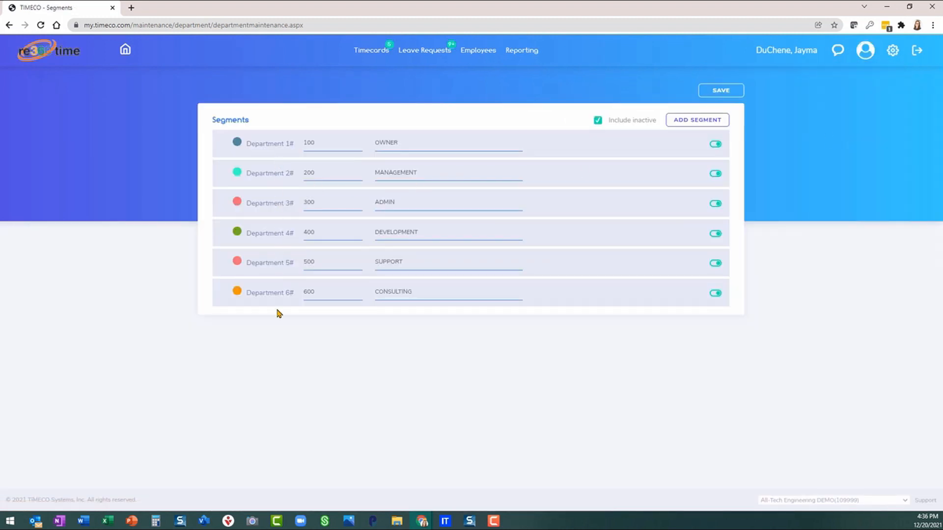
pyautogui.click(236, 295)
pyautogui.moveTo(239, 335); pyautogui.dragTo(236, 350)
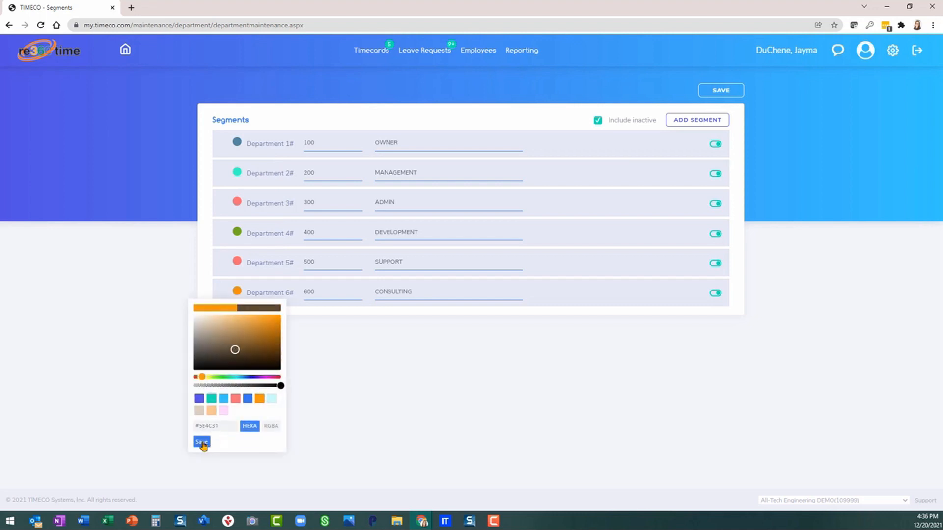
pyautogui.click(732, 92)
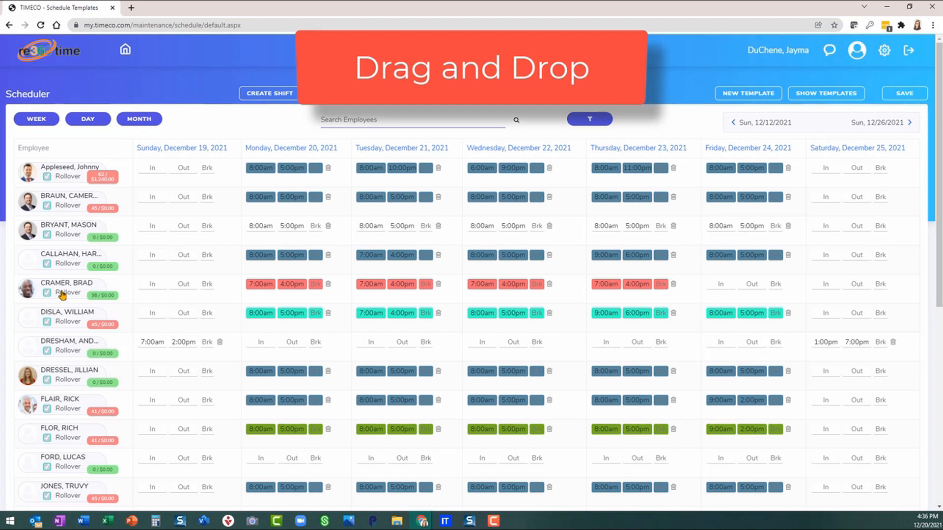
# Step: Copy the fifth employee's week onto the fourth, the third's week onto the seventh, and the eleventh's blank week onto the tenth
pyautogui.moveTo(65, 286); pyautogui.dragTo(84, 342)
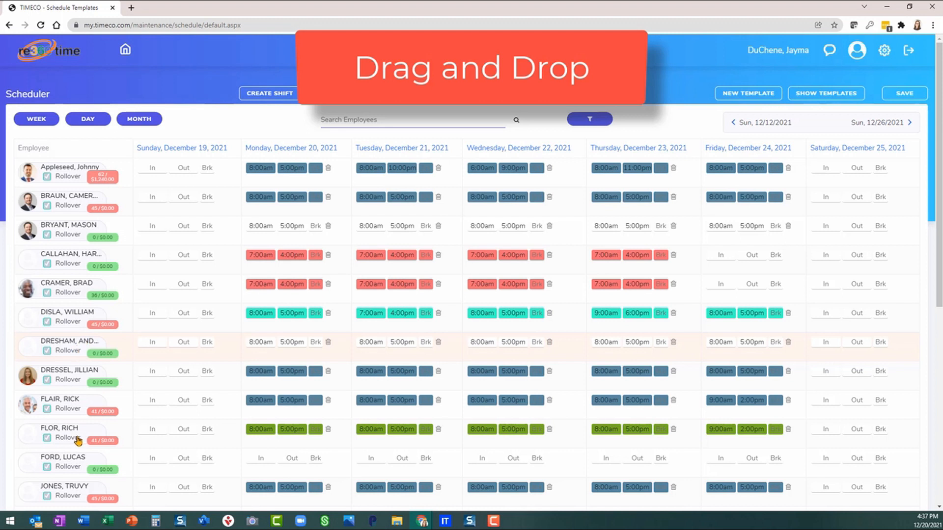
pyautogui.moveTo(63, 464); pyautogui.dragTo(71, 436)
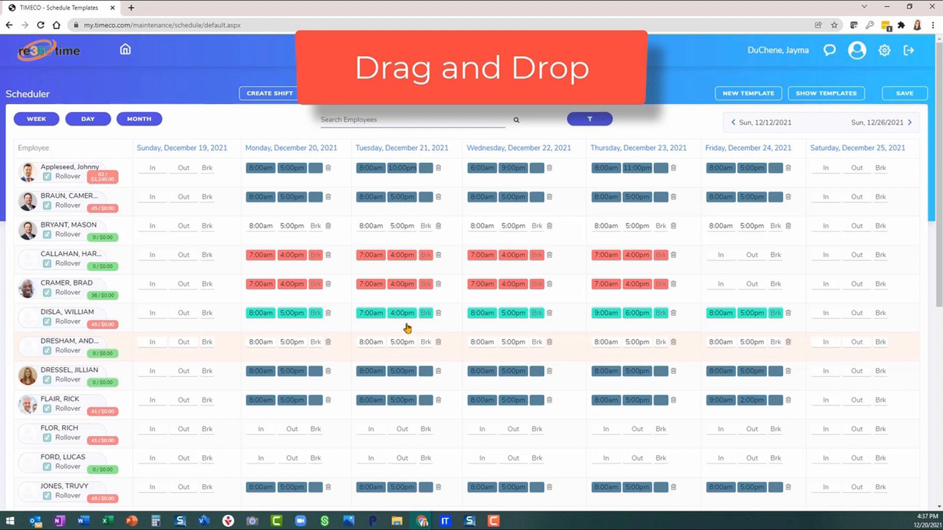
# Step: Copy the sixth listed employee's Tuesday 7:00am–4:00pm shift to the same employee's Monday and to the second employee's Wednesday
pyautogui.moveTo(403, 328); pyautogui.dragTo(299, 330)
pyautogui.moveTo(370, 331); pyautogui.dragTo(479, 199)
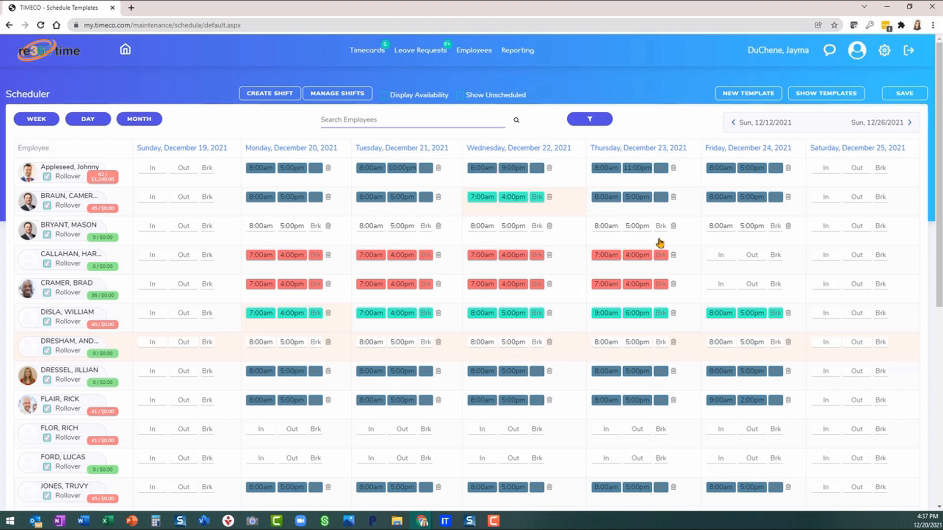
# Step: Set the fourth listed employee's Thursday, December 23 shift to end at 4:30pm, keeping department 300 (ADMIN) and no job
pyautogui.click(617, 271)
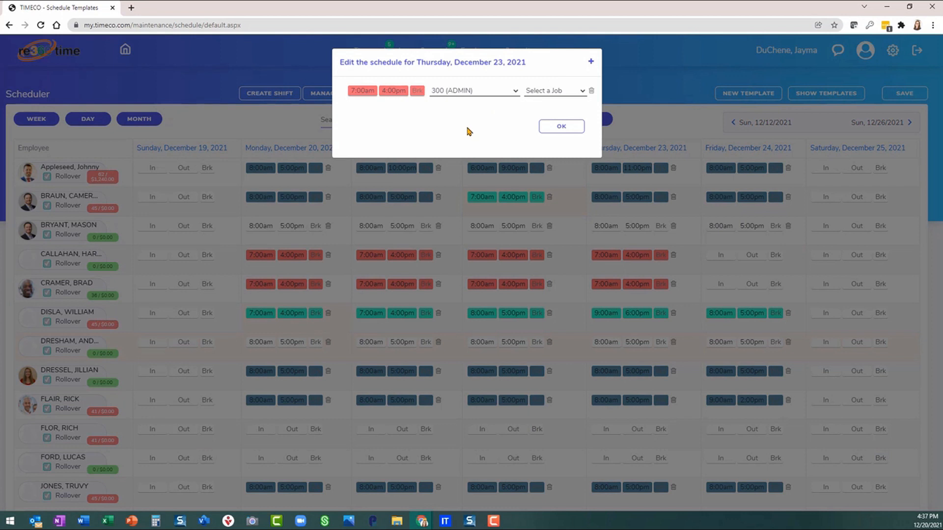
pyautogui.click(393, 92)
pyautogui.write('4:30pm')
pyautogui.click(473, 93)
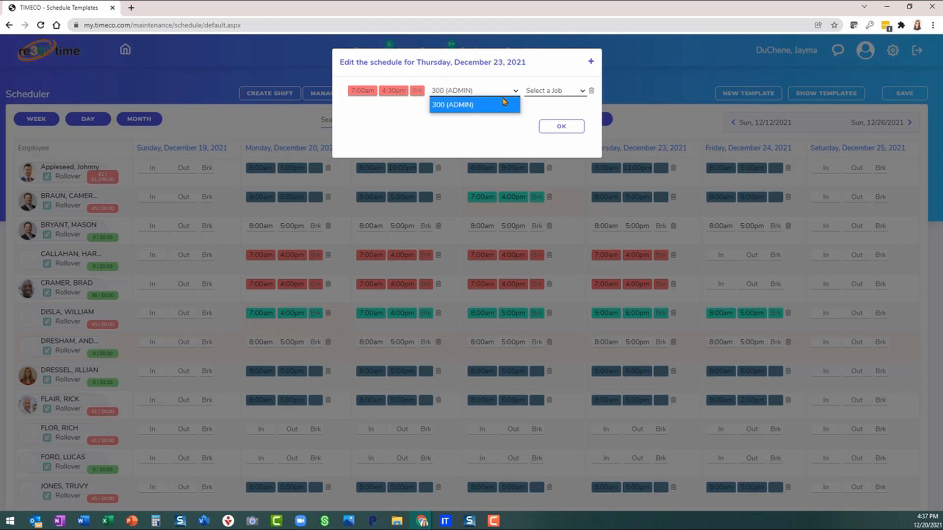
pyautogui.click(544, 90)
pyautogui.click(501, 136)
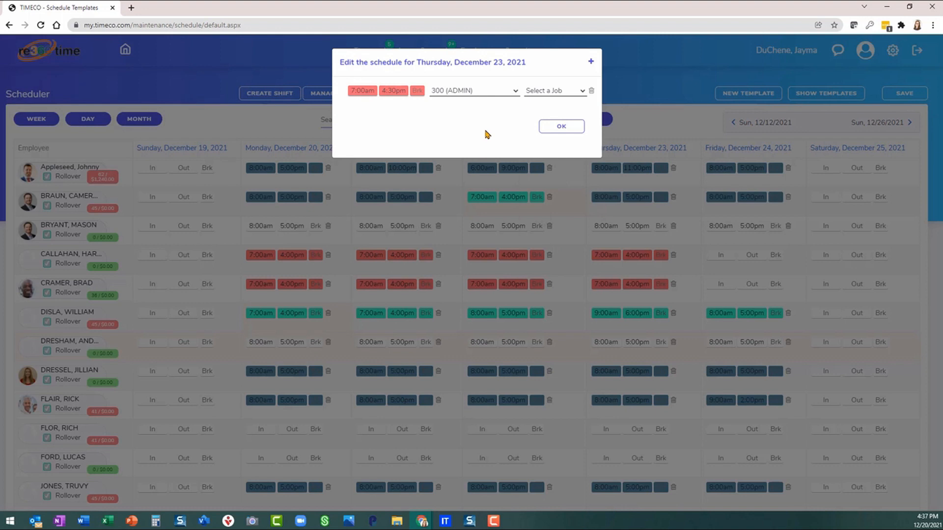
pyautogui.click(563, 127)
# Step: Add a second shift from 5:00PM to 6:00PM to the fourth listed employee's Thursday, December 23 schedule
pyautogui.click(648, 270)
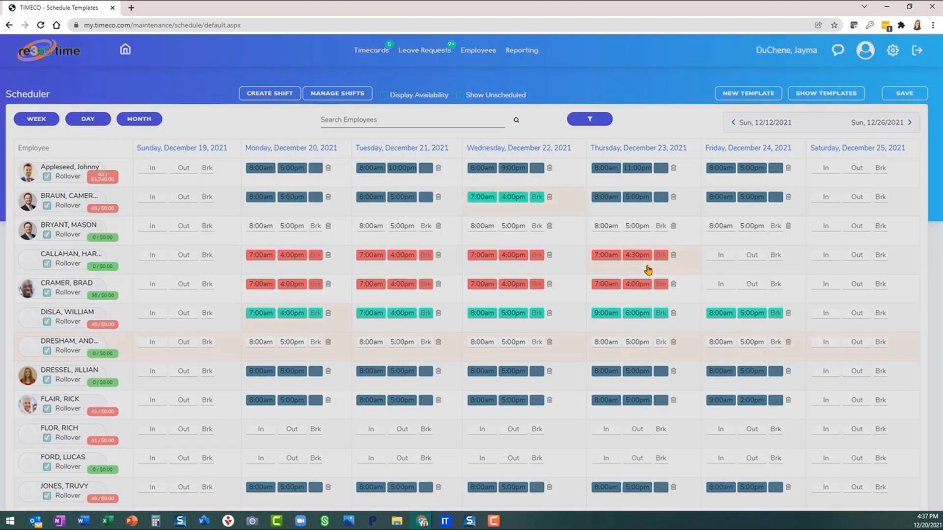
pyautogui.click(591, 62)
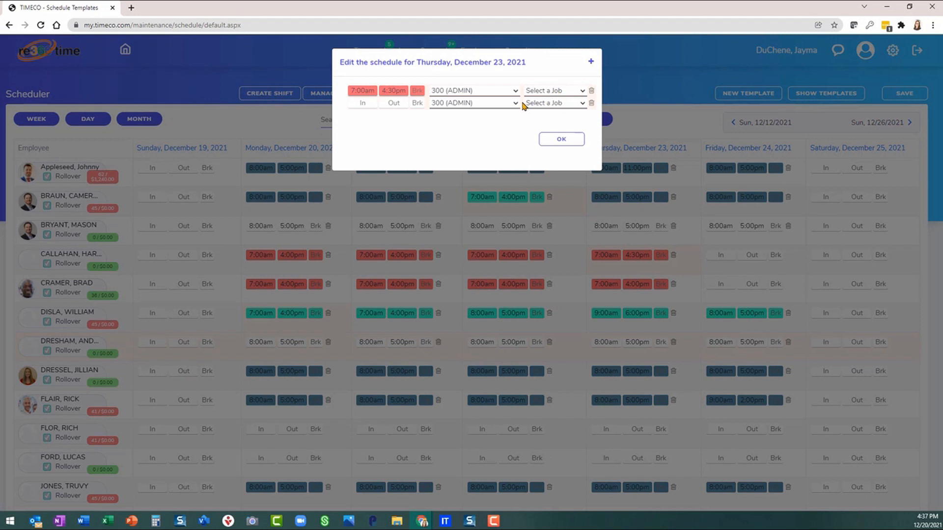
pyautogui.click(367, 103)
pyautogui.write('5:00PM6')
pyautogui.write('0PM')
pyautogui.click(561, 139)
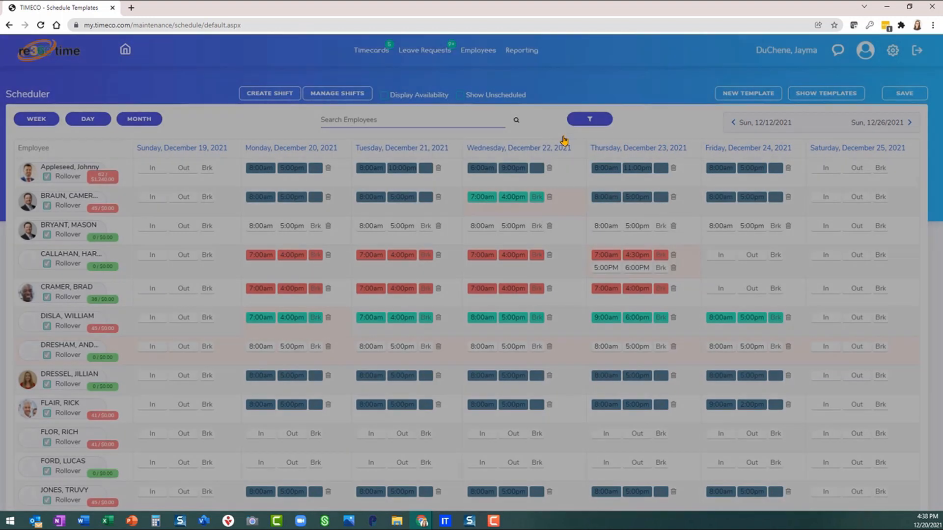
# Step: In the day view, add a blank second shift row to the second listed employee's Monday, December 20 schedule and confirm it
pyautogui.click(92, 121)
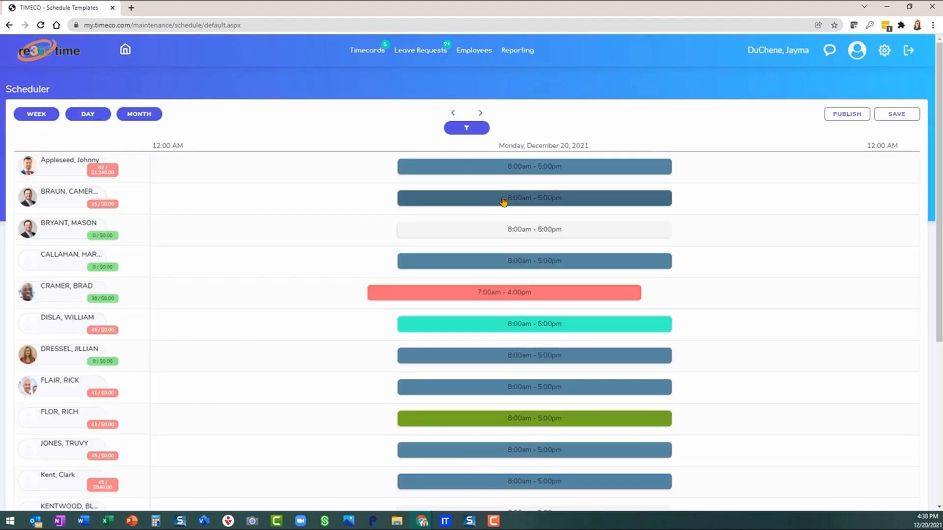
pyautogui.doubleClick(504, 202)
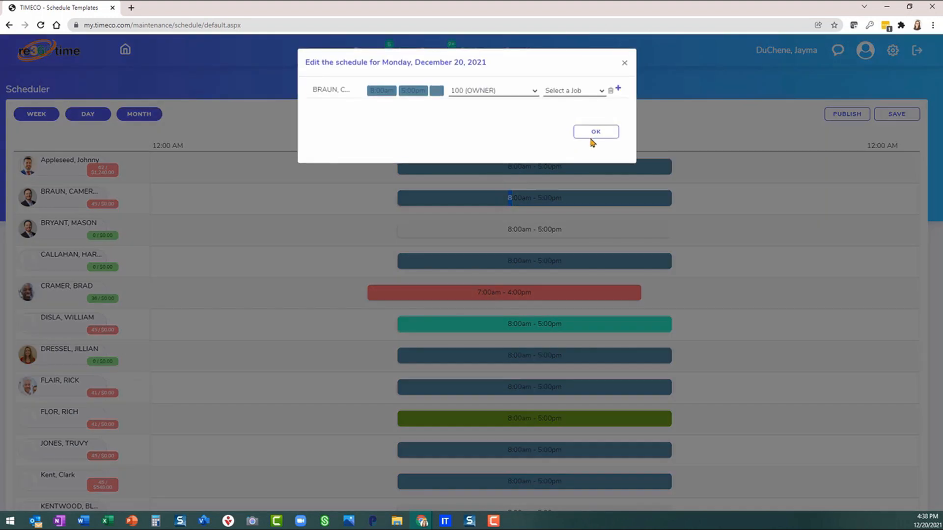
pyautogui.click(617, 89)
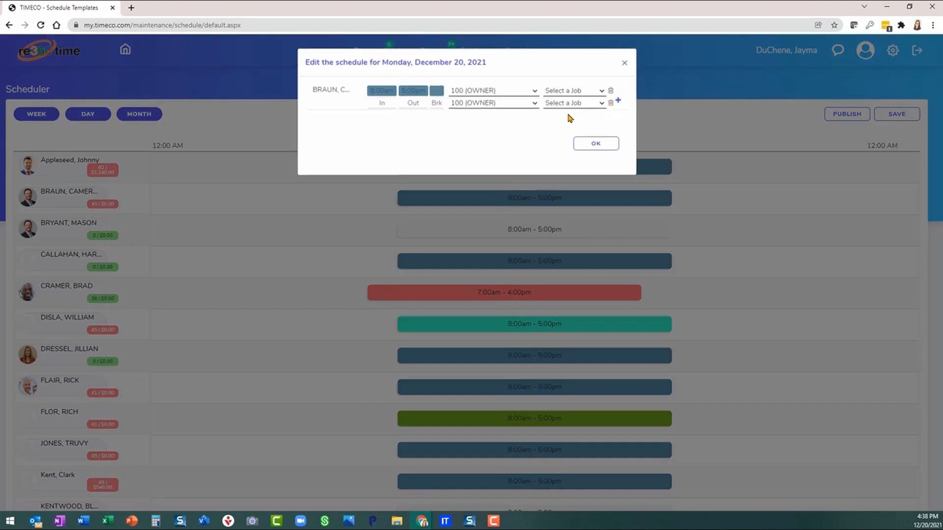
pyautogui.click(603, 142)
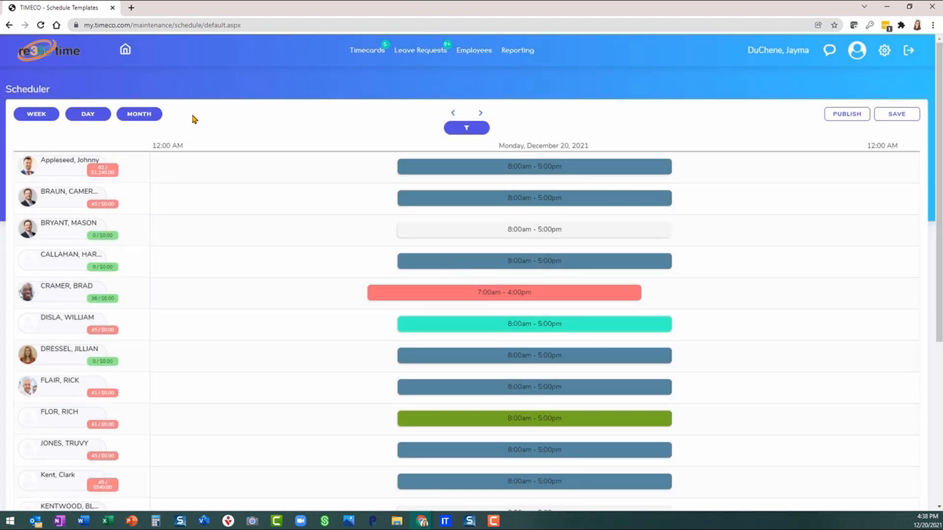
# Step: In the month view, add a second shift row for the seventh employee scheduled on December 8, 2021, and cancel the changes
pyautogui.click(150, 115)
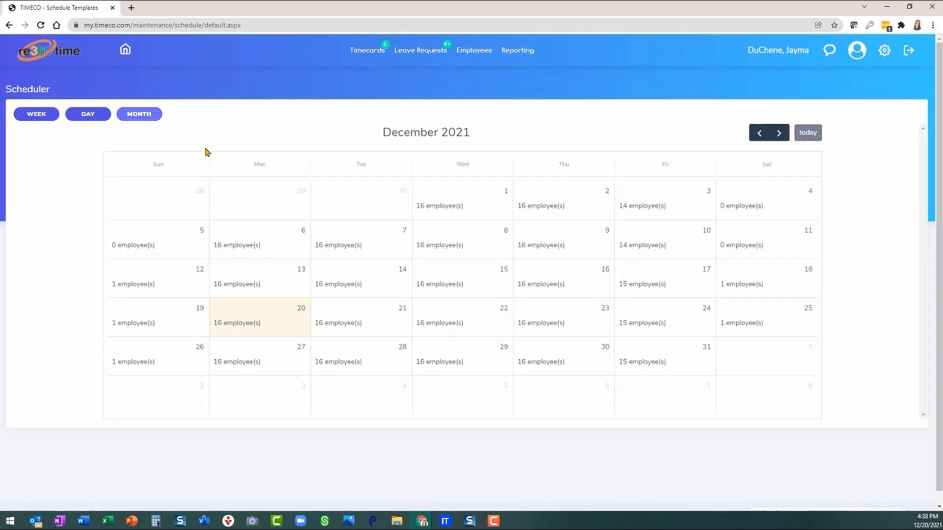
pyautogui.click(462, 248)
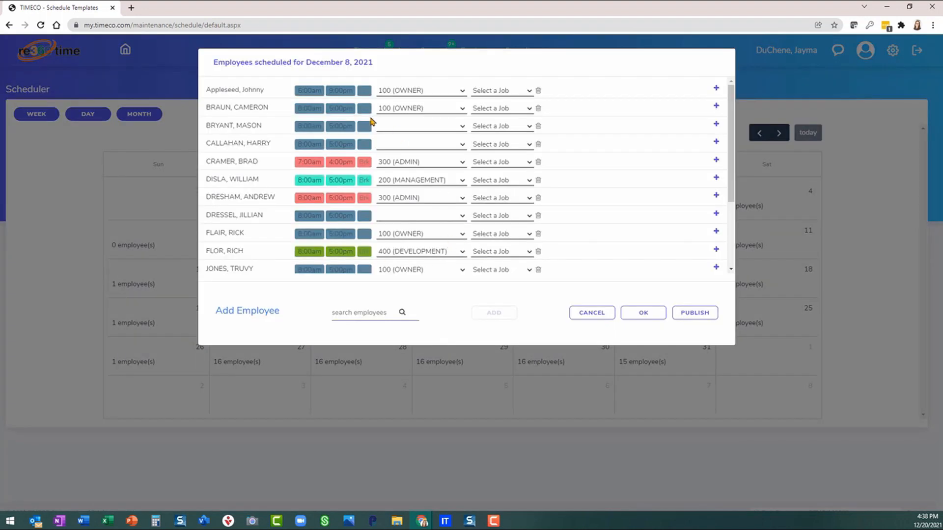
pyautogui.click(715, 197)
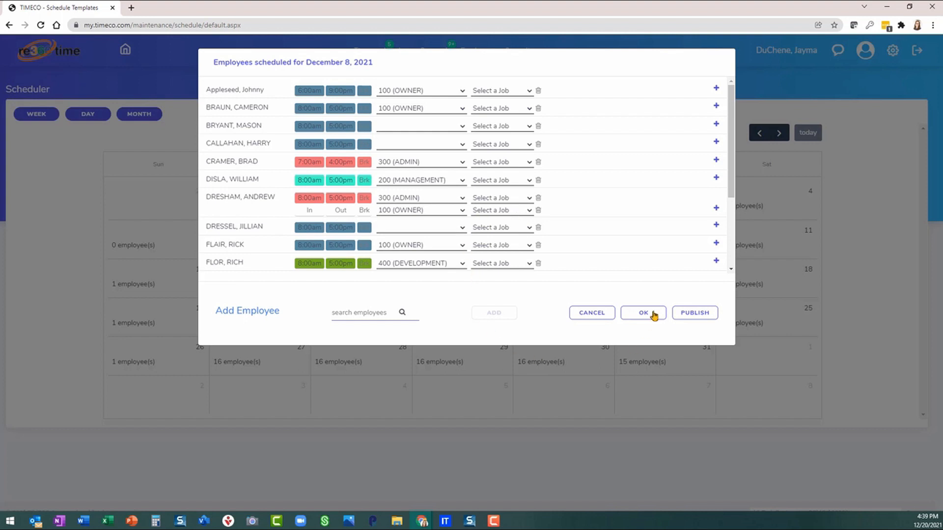
pyautogui.click(592, 312)
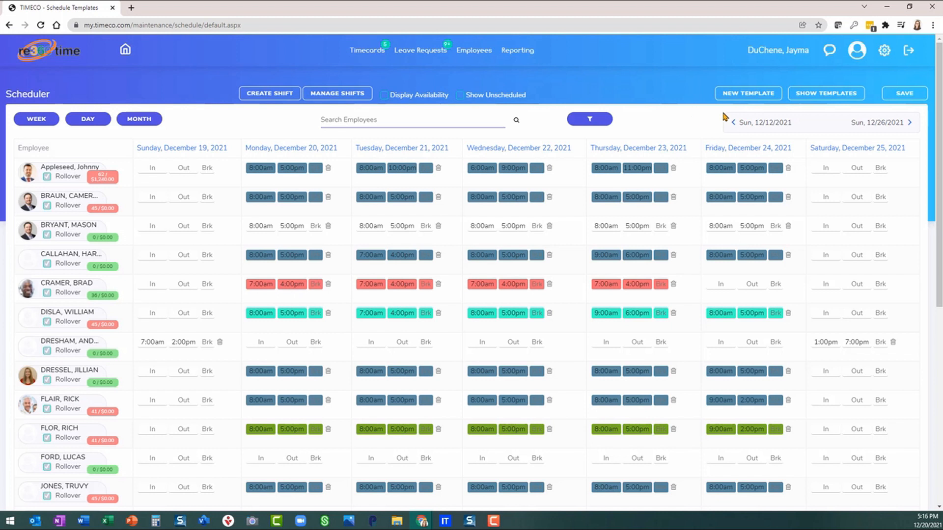
# Step: Create a new schedule template named "Summer Part Time" and copy that name into its description
pyautogui.click(743, 94)
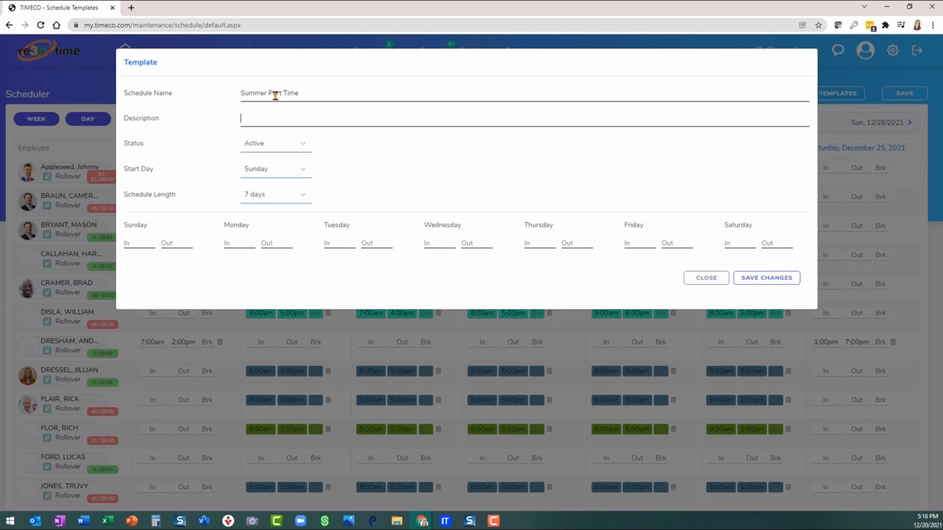
pyautogui.click(306, 93)
pyautogui.tripleClick(306, 92)
pyautogui.hotkey('ctrl', 'c')
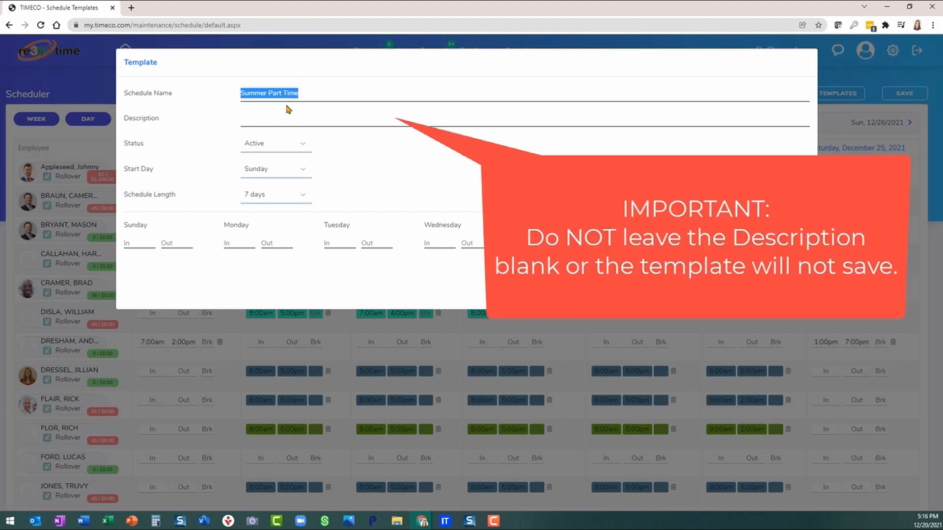
pyautogui.click(279, 120)
pyautogui.hotkey('ctrl', 'v')
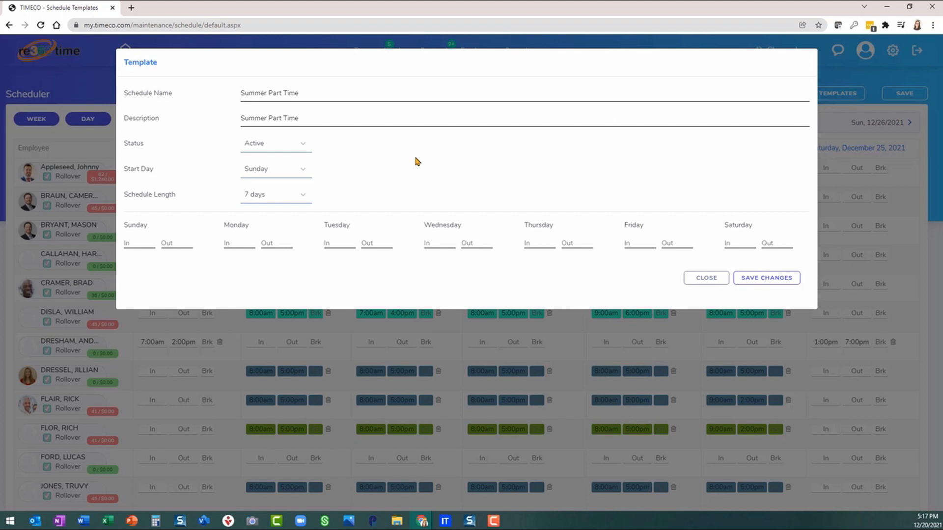
# Step: Review the available choices for the new template's status, start day and schedule length
pyautogui.click(305, 147)
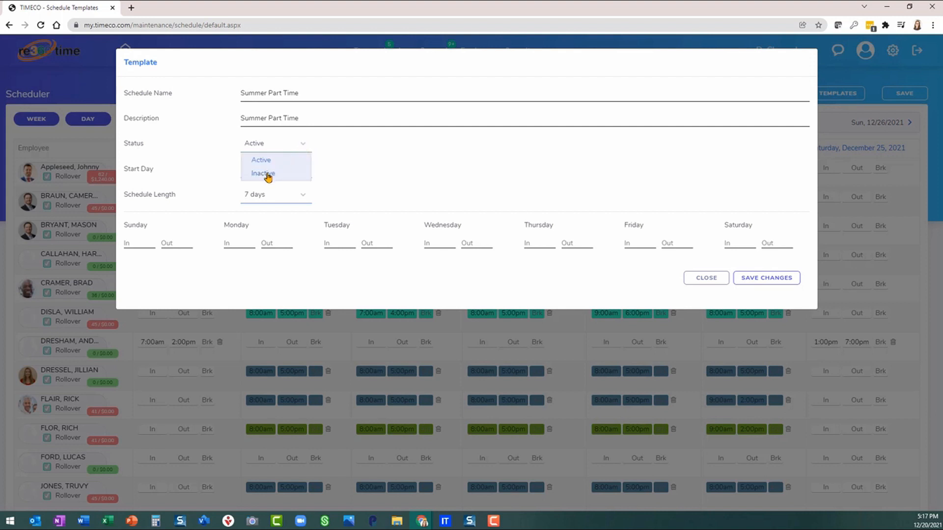
pyautogui.click(330, 147)
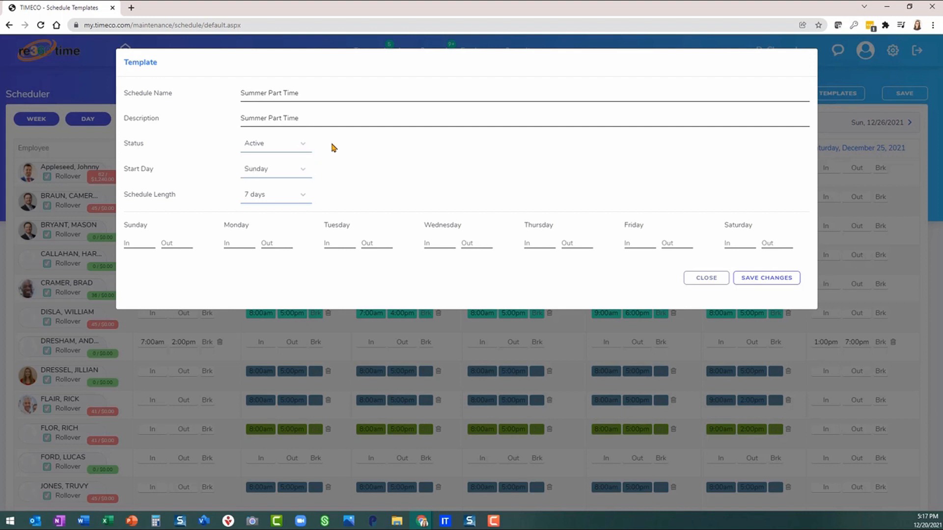
pyautogui.click(282, 172)
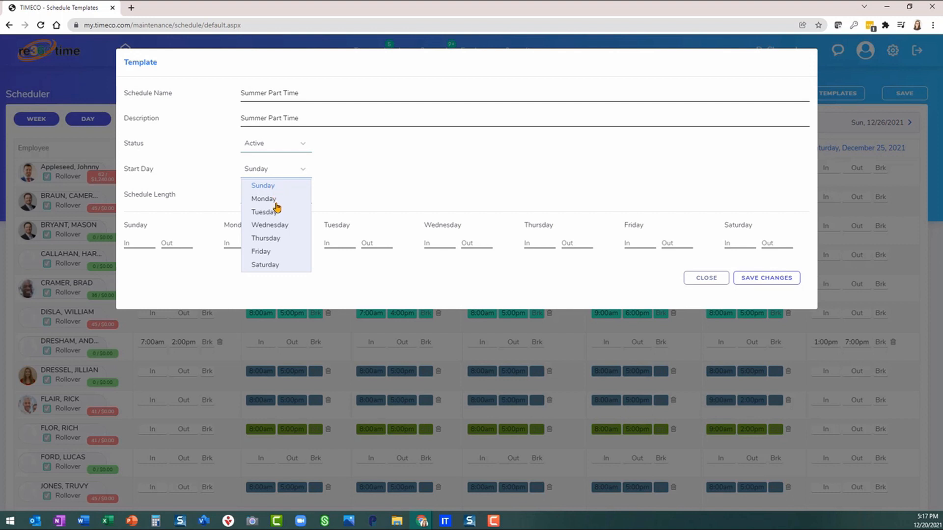
pyautogui.click(339, 170)
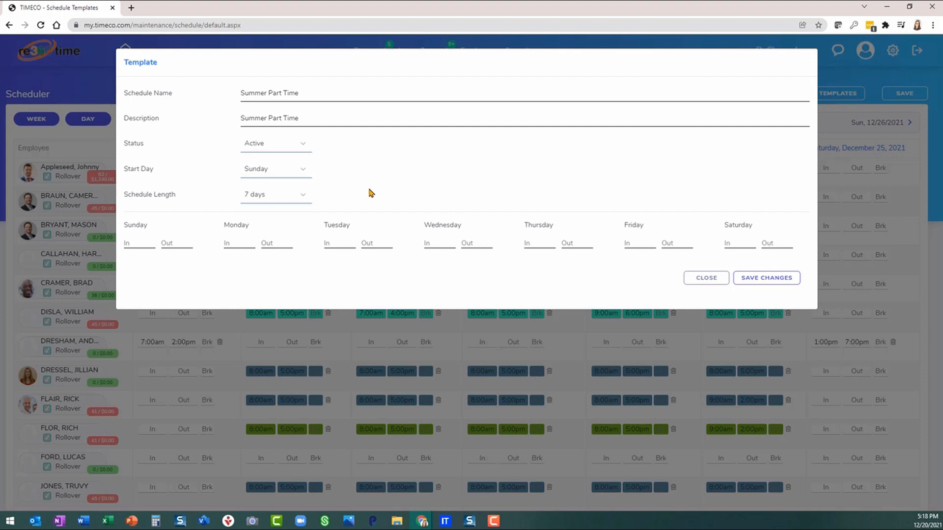
pyautogui.click(290, 203)
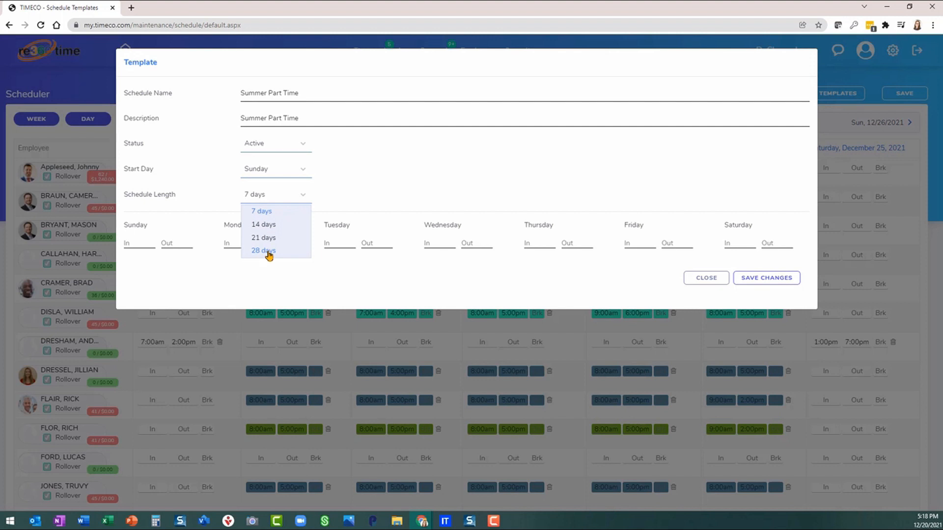
pyautogui.click(372, 205)
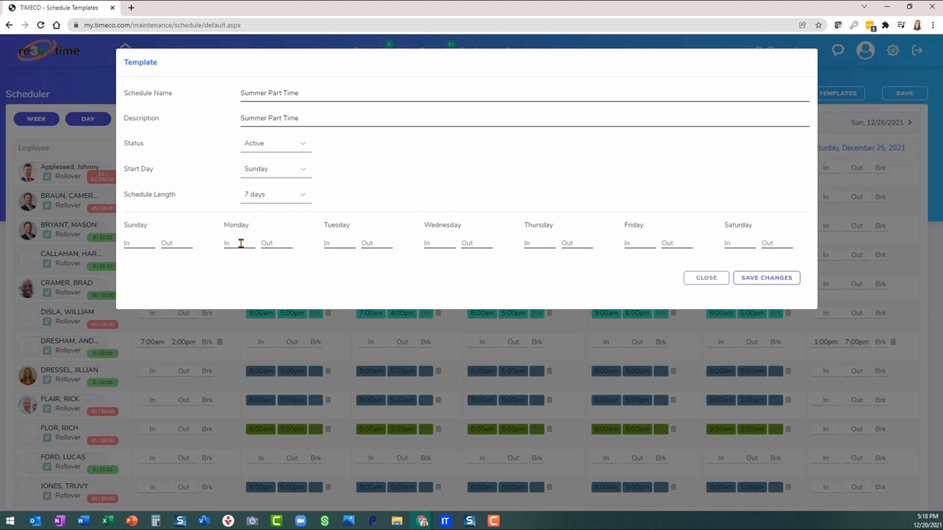
# Step: Enter template shifts of 7:00AM to 5:00PM on Monday and 8:00AM to 6:00PM on Tuesday, and save the template
pyautogui.write(':00PM')
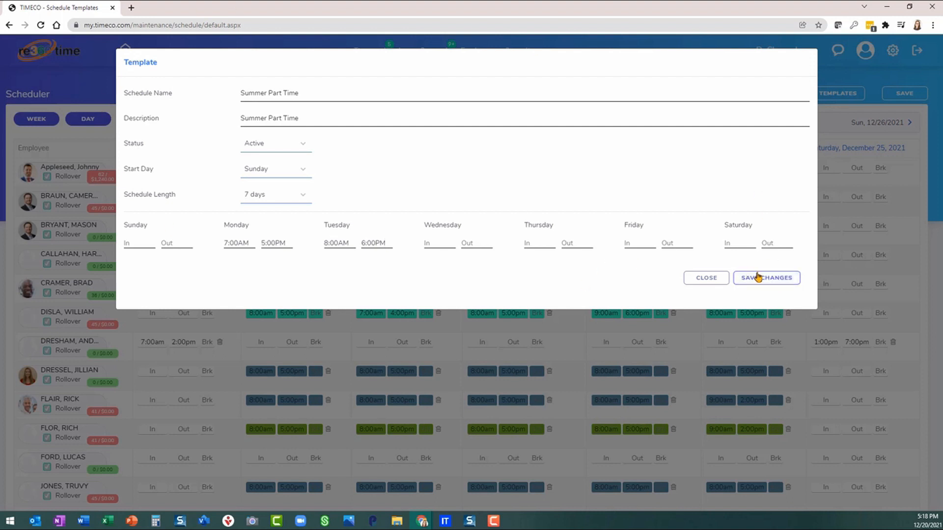
pyautogui.click(780, 278)
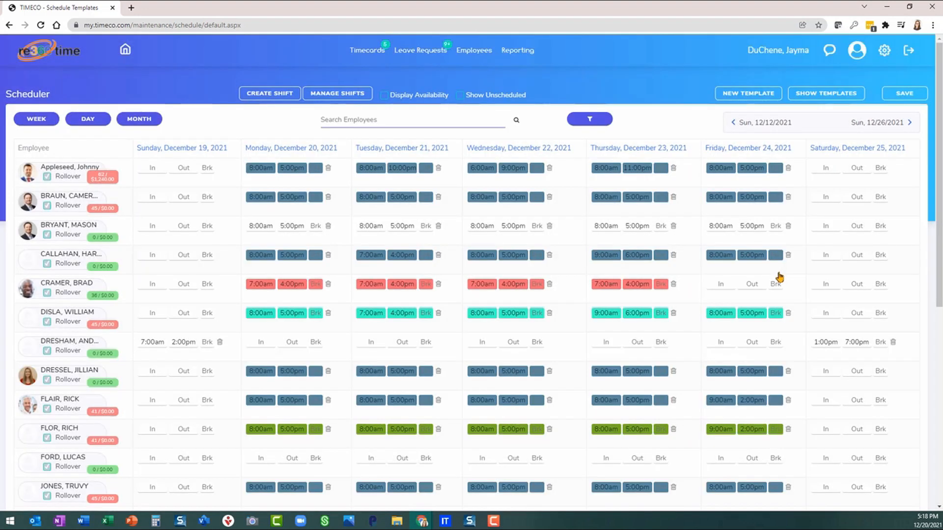
# Step: Show the schedule templates, set the second "Summer FT" template's status to Inactive and save it
pyautogui.click(830, 93)
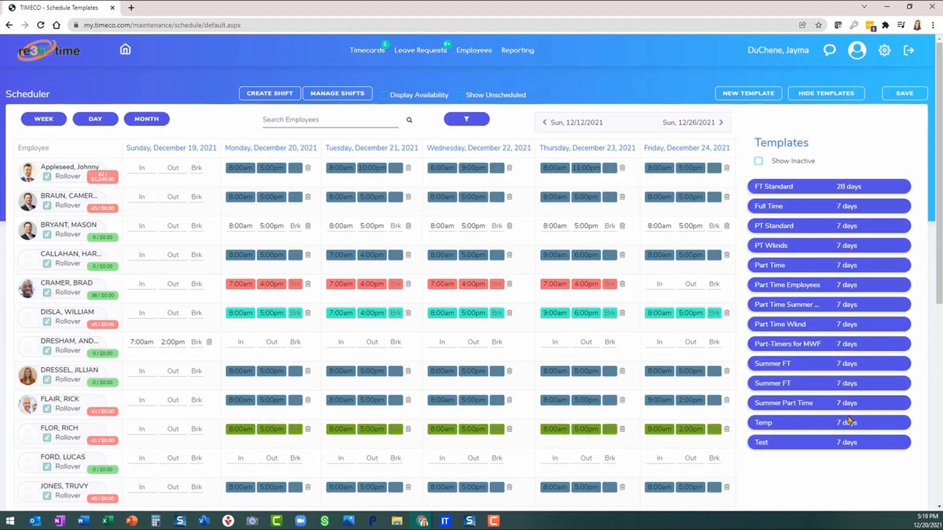
pyautogui.click(812, 387)
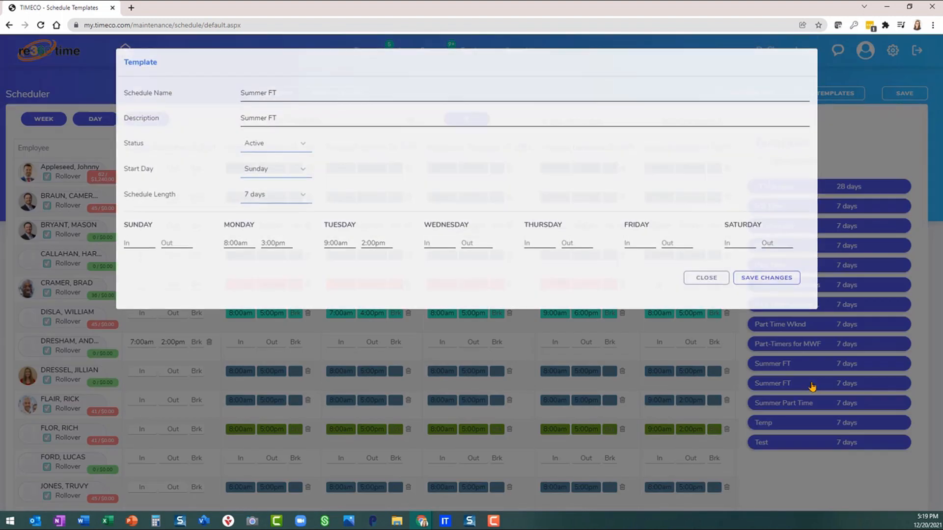
pyautogui.click(293, 148)
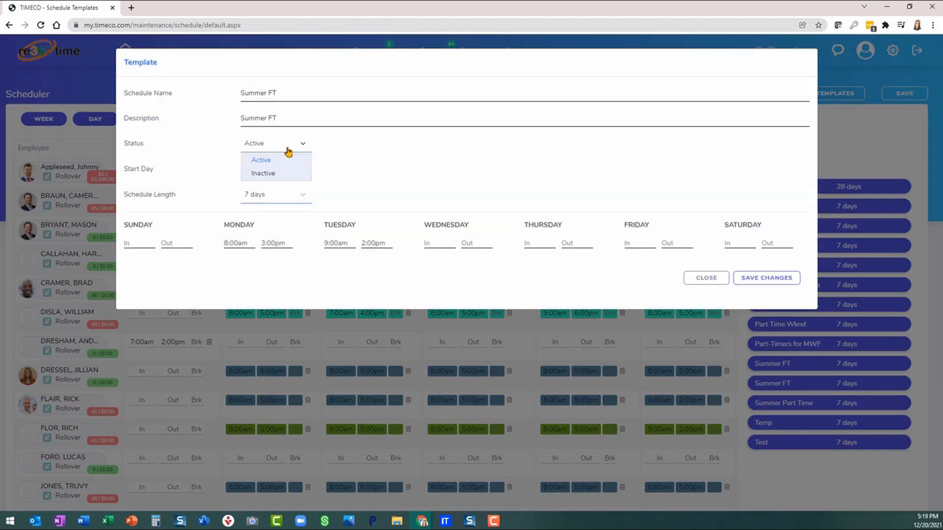
pyautogui.click(260, 175)
pyautogui.click(748, 278)
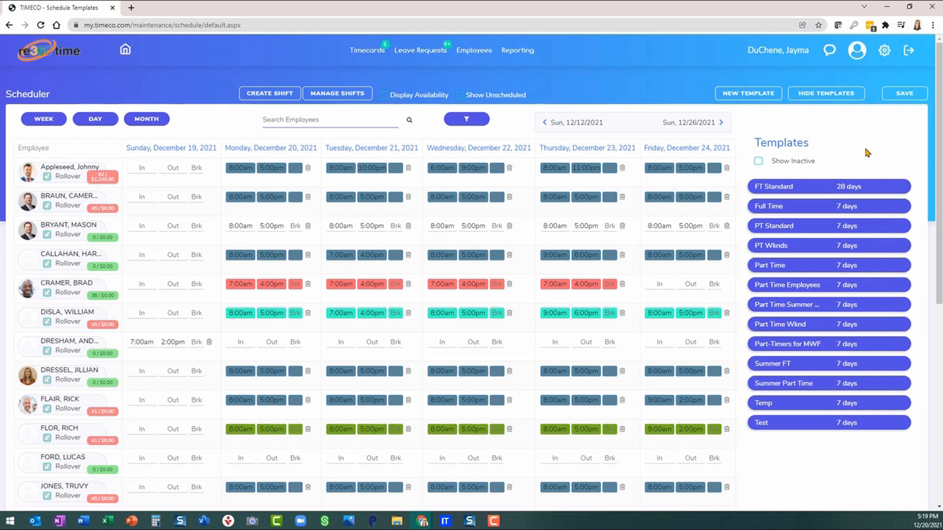
# Step: Include inactive templates in the list, check the inactive "Summer FT" template's status choices without changing them, and hide inactive templates again
pyautogui.click(759, 161)
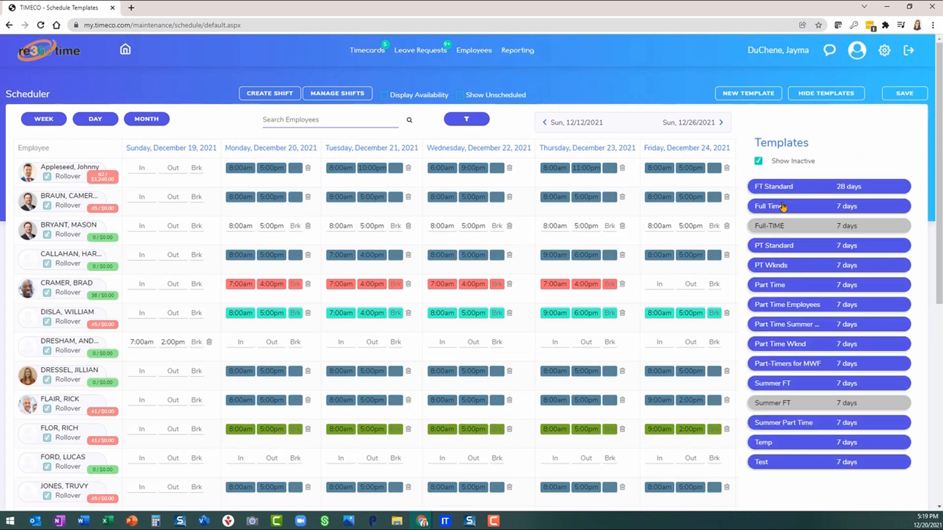
pyautogui.click(803, 407)
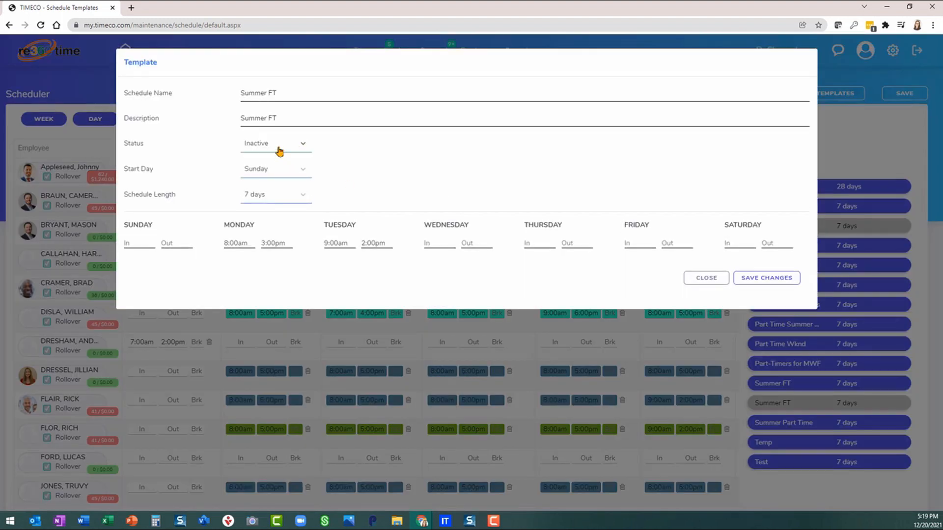
pyautogui.click(279, 150)
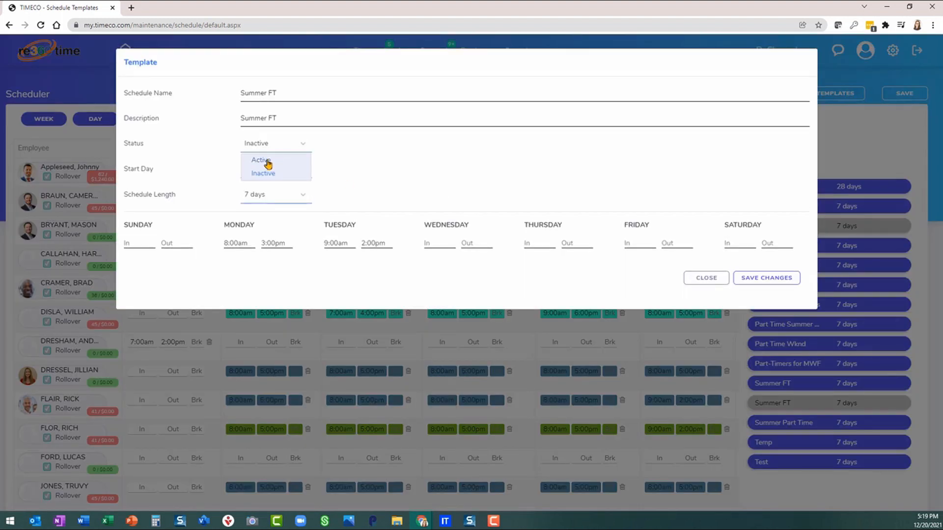
pyautogui.click(690, 278)
pyautogui.click(756, 162)
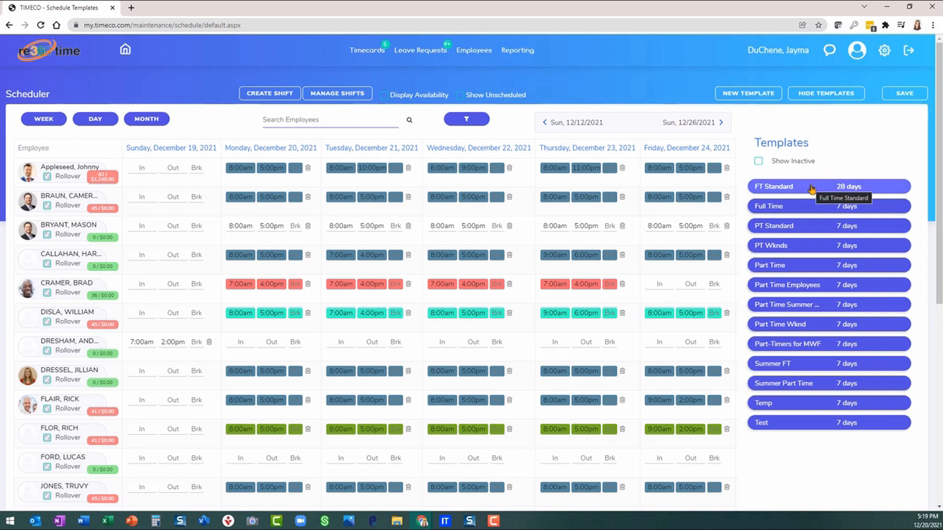
# Step: Apply the 28-day "FT Standard" template to the fifth listed employee's schedule and save the schedule
pyautogui.moveTo(812, 189); pyautogui.dragTo(271, 293)
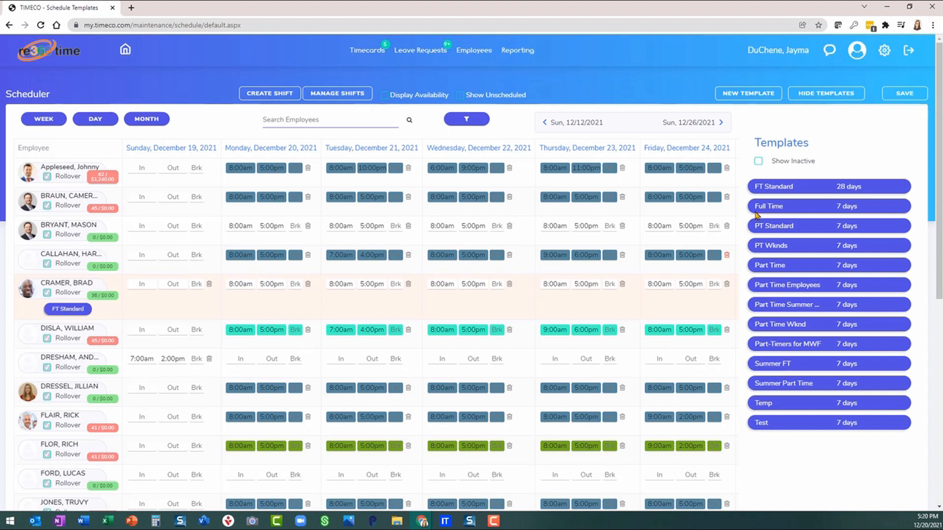
pyautogui.click(896, 96)
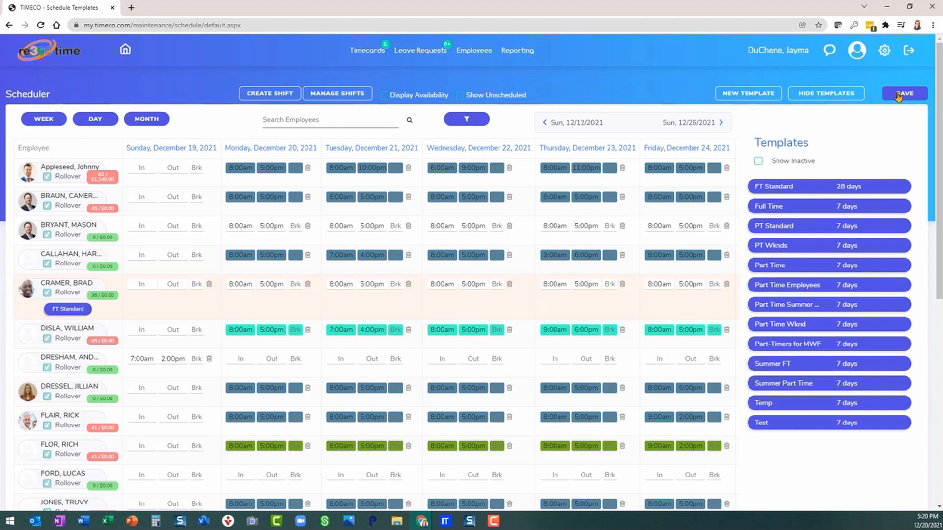